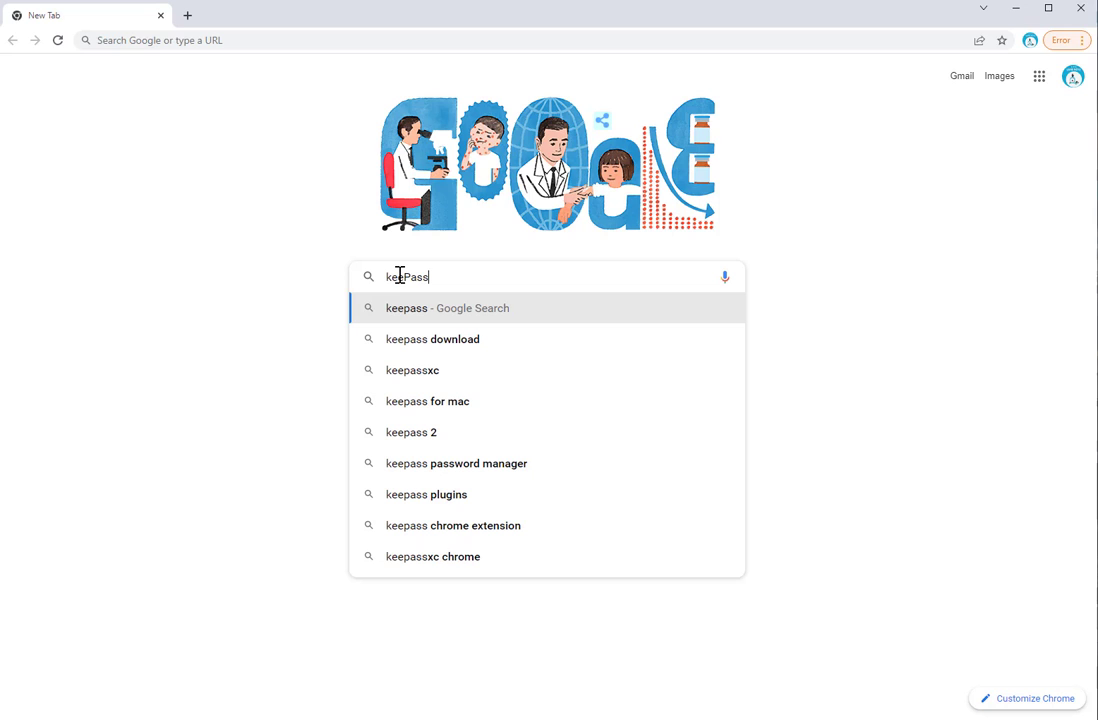
# Submit the Google search for 'keepass'
pyautogui.press('Return')
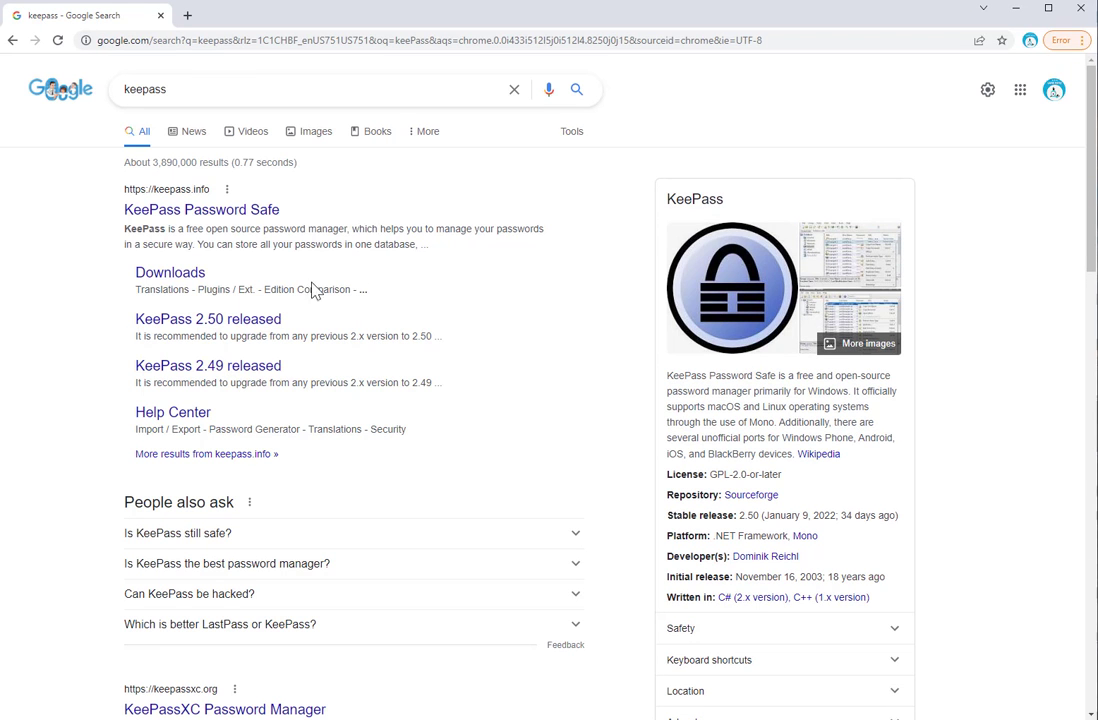
# Open keepass.info, accept its cookies, and reach the Downloads page via the 2.50 release news
pyautogui.click(214, 212)
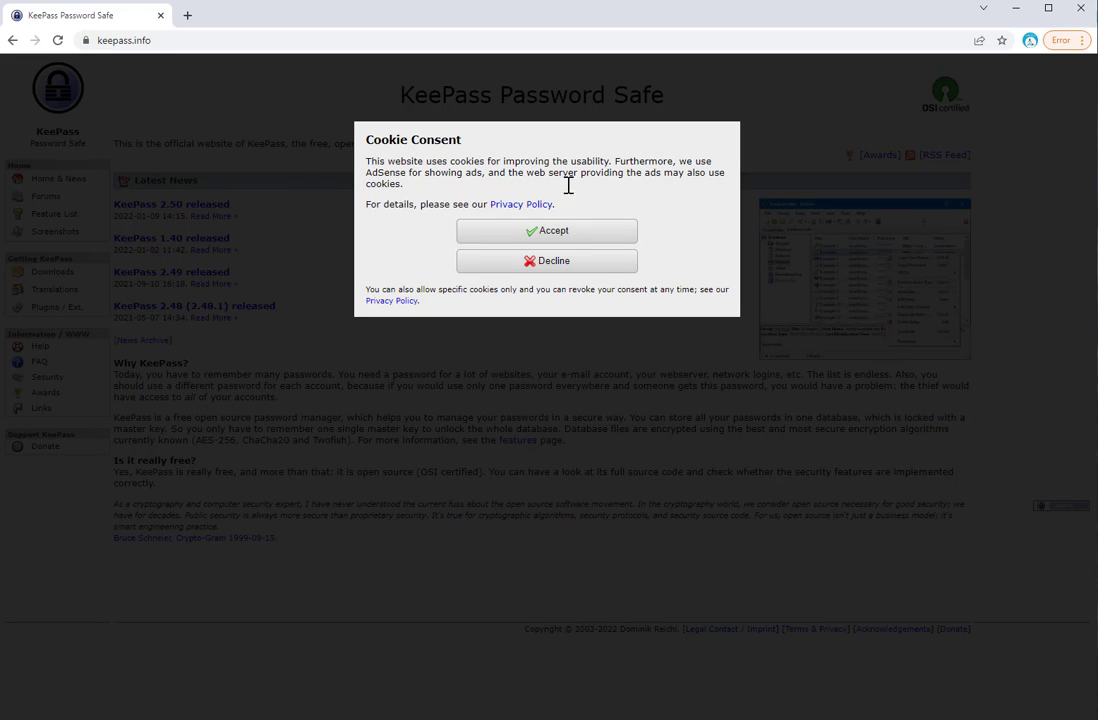
pyautogui.click(547, 234)
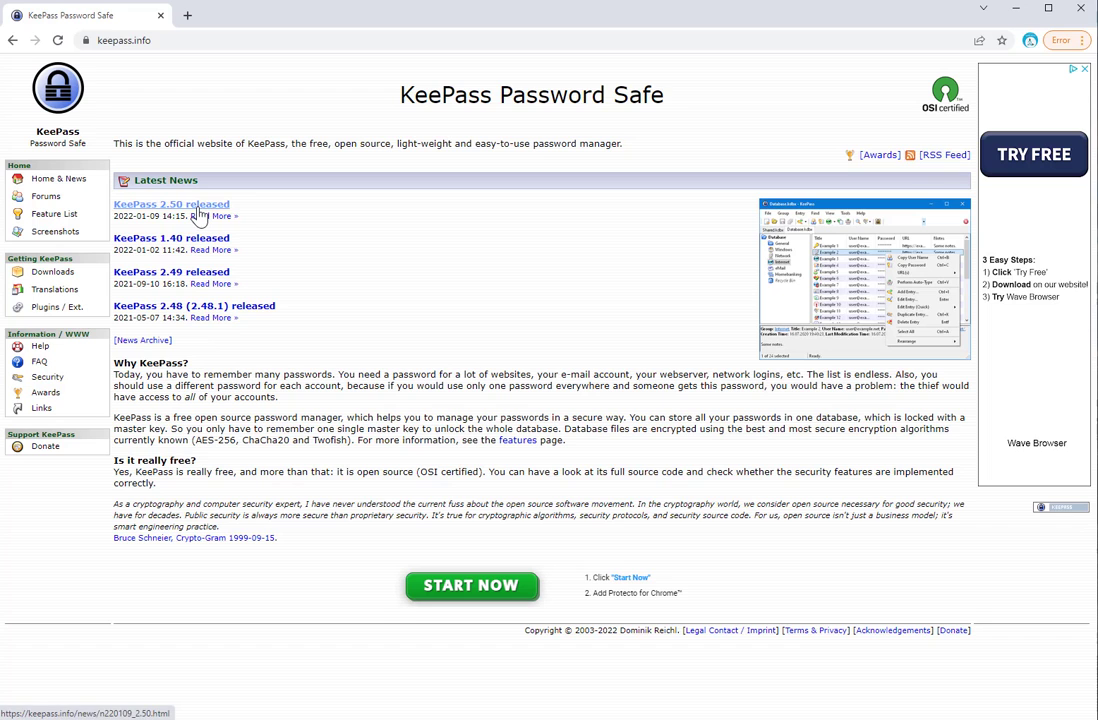
pyautogui.click(198, 210)
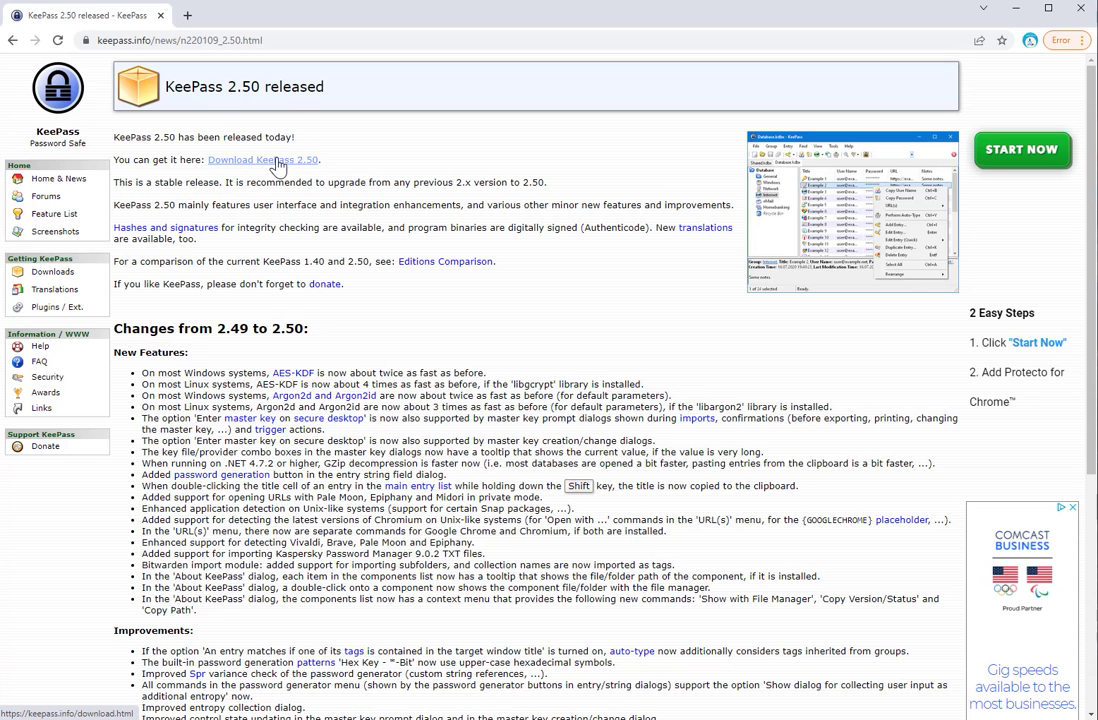
pyautogui.click(279, 164)
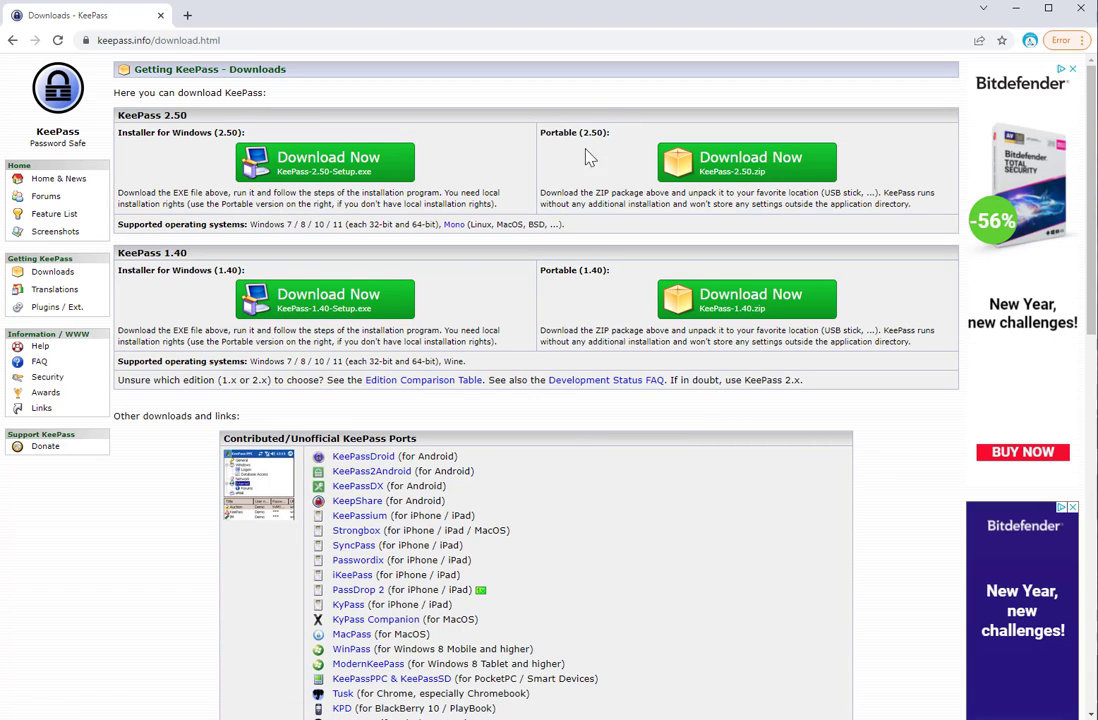
# Download KeePass-2.50-Setup.exe from Installer for Windows (2.50) and open the file's download options
pyautogui.click(303, 167)
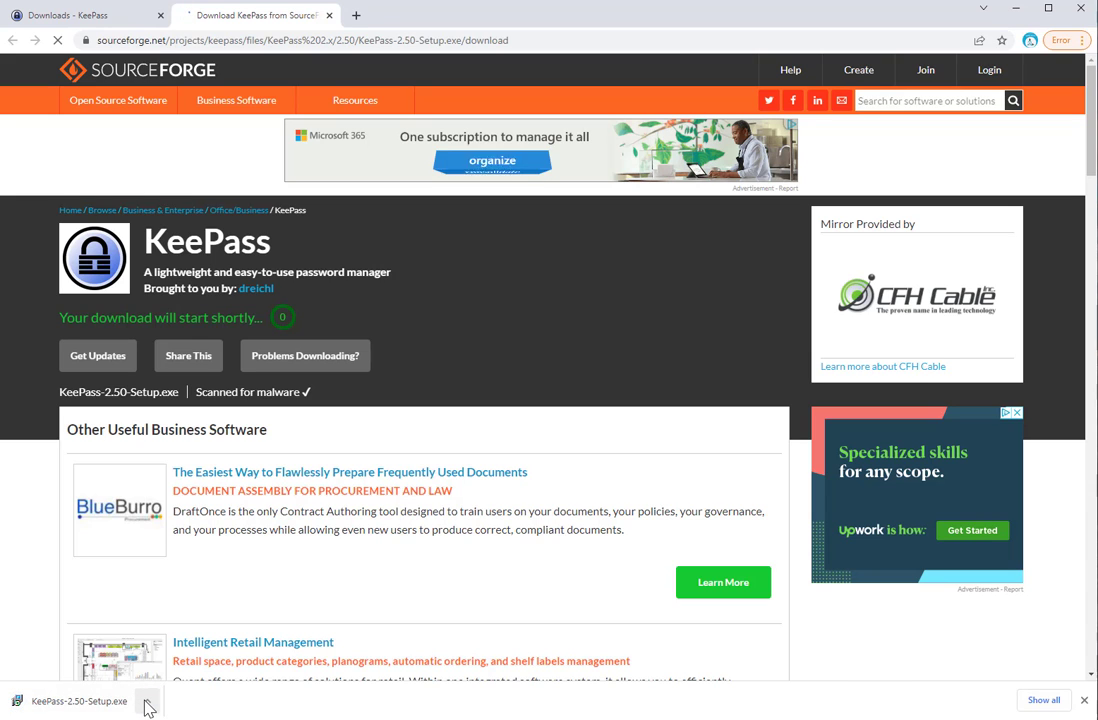
pyautogui.click(147, 706)
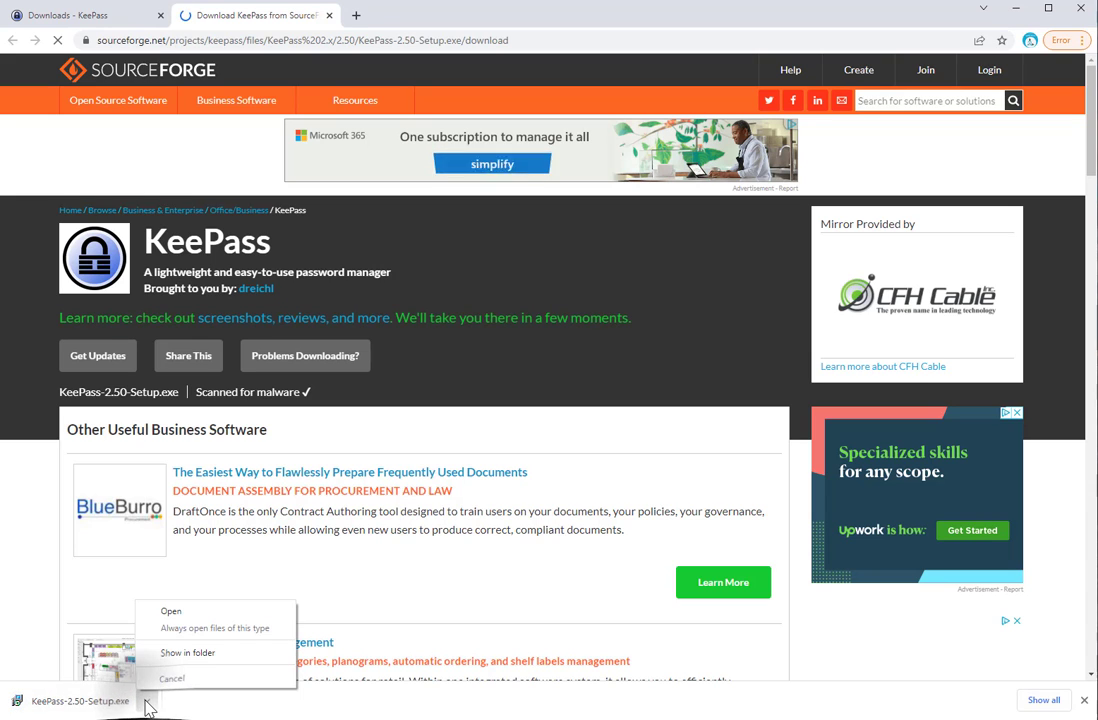
# Run KeePass-2.50-Setup from the Downloads folder, then close the Explorer window
pyautogui.click(188, 657)
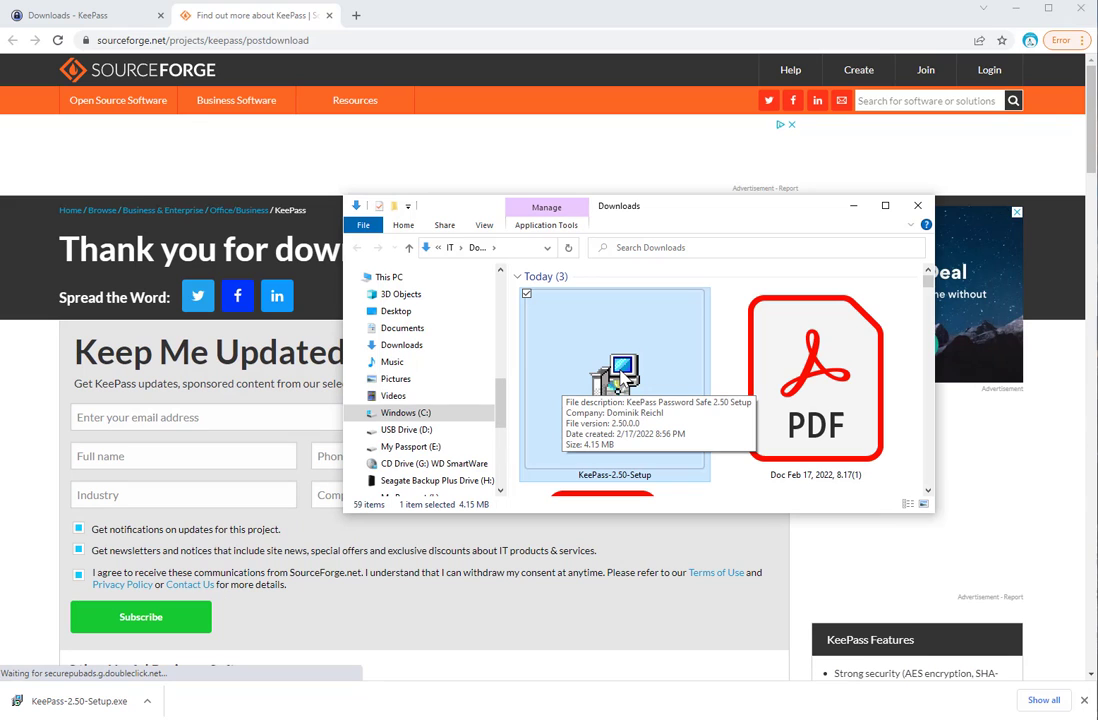
pyautogui.doubleClick(620, 378)
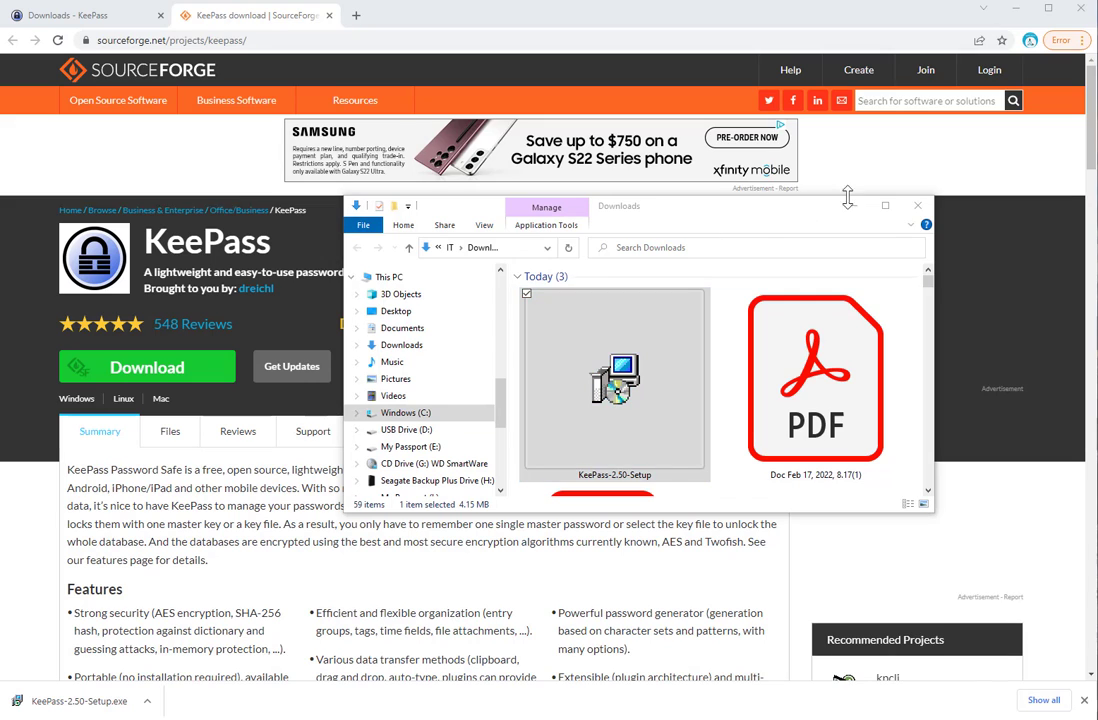
pyautogui.click(919, 207)
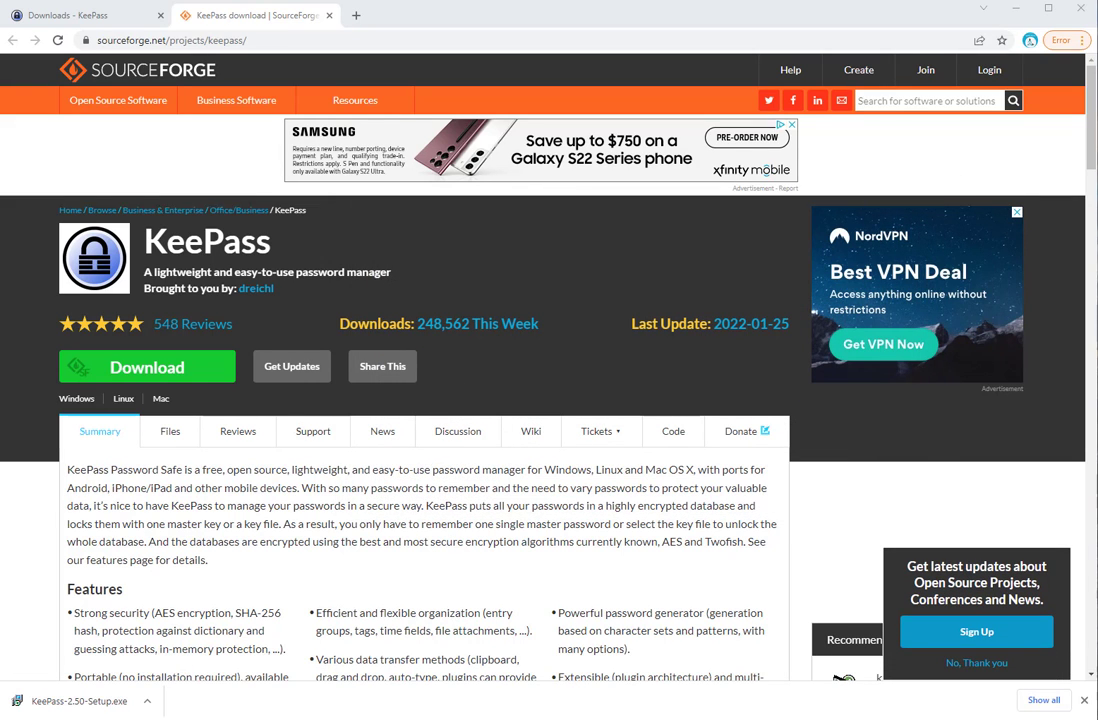
# Choose English as the setup language and accept the KeePass licence agreement
pyautogui.moveTo(2, 245); pyautogui.dragTo(424, 163)
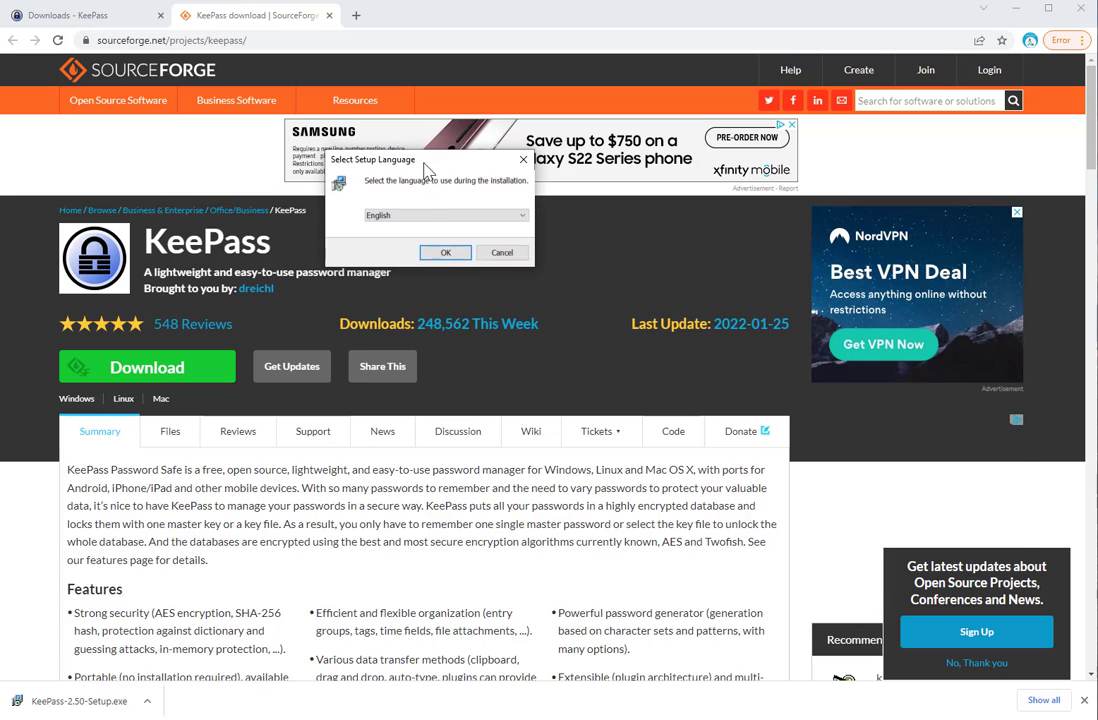
pyautogui.click(443, 253)
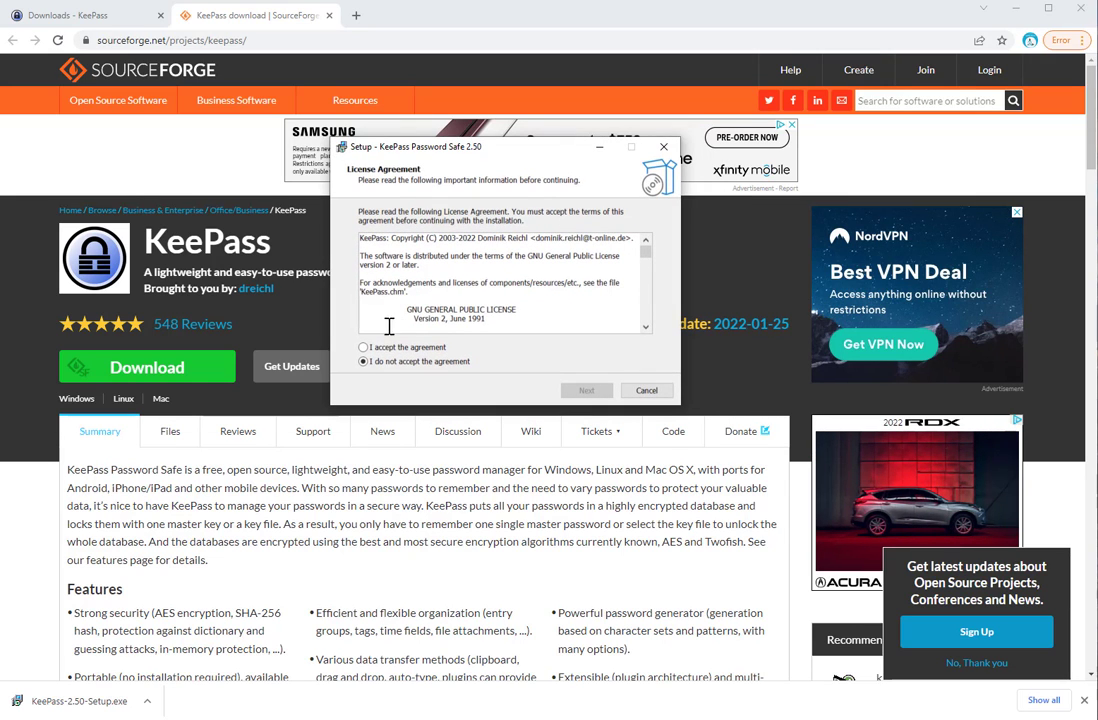
pyautogui.click(364, 348)
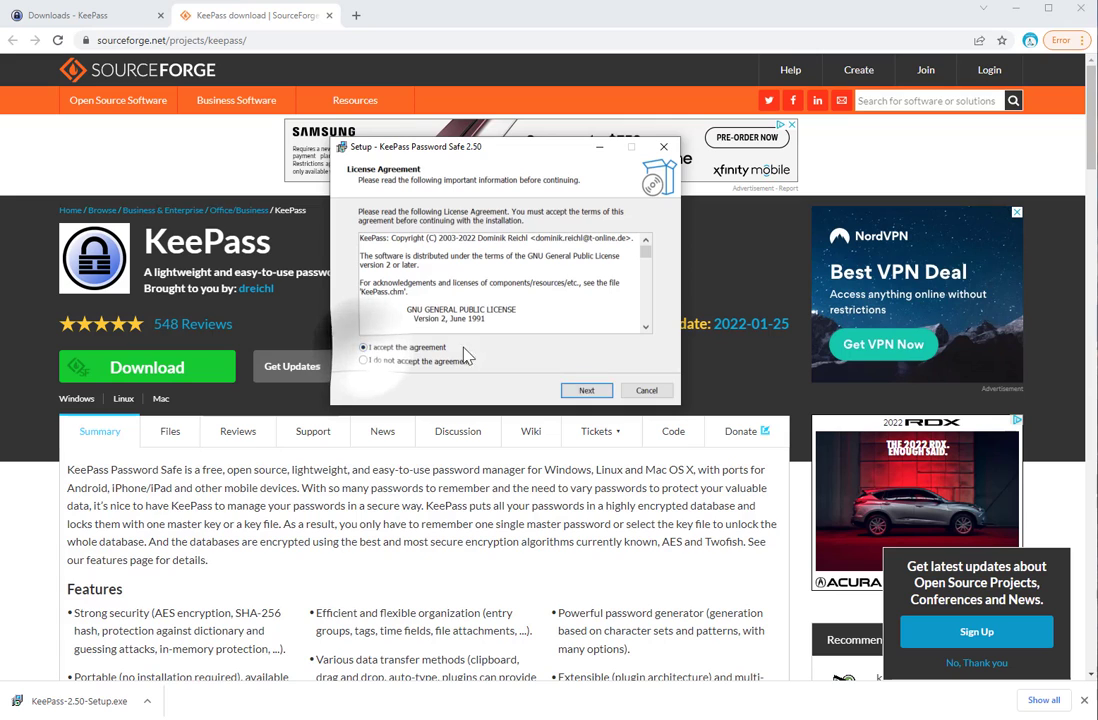
pyautogui.click(585, 391)
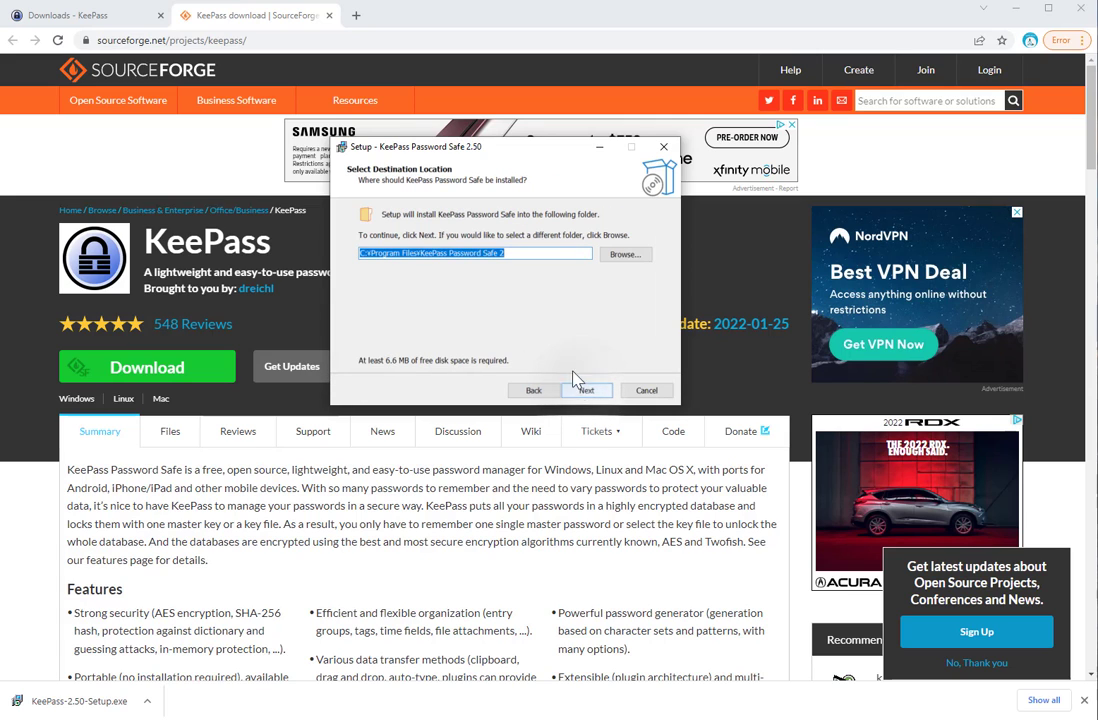
# Keep the default folder and components, add a desktop shortcut, and start installing
pyautogui.click(591, 392)
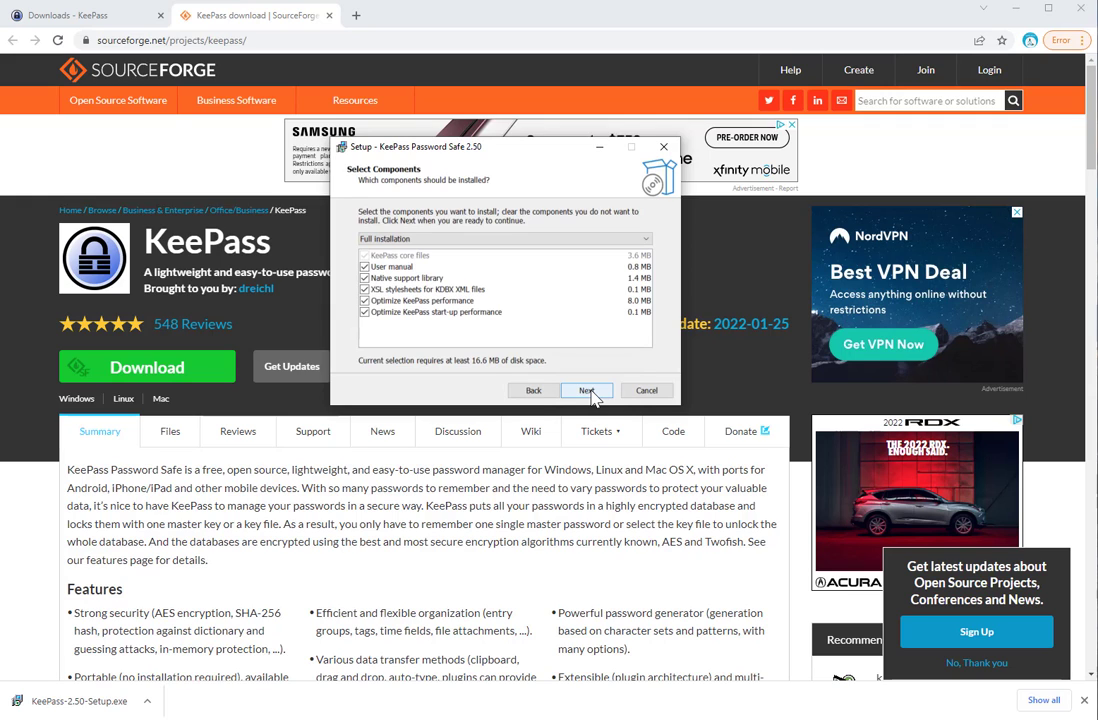
pyautogui.click(588, 391)
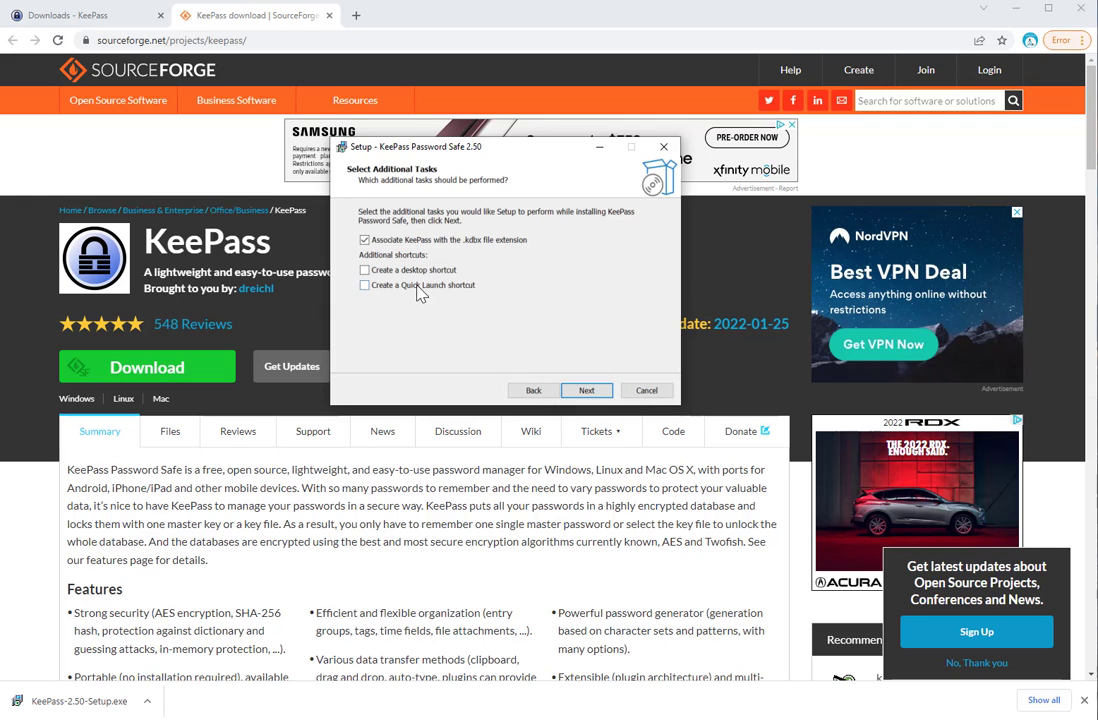
pyautogui.click(366, 272)
pyautogui.click(586, 391)
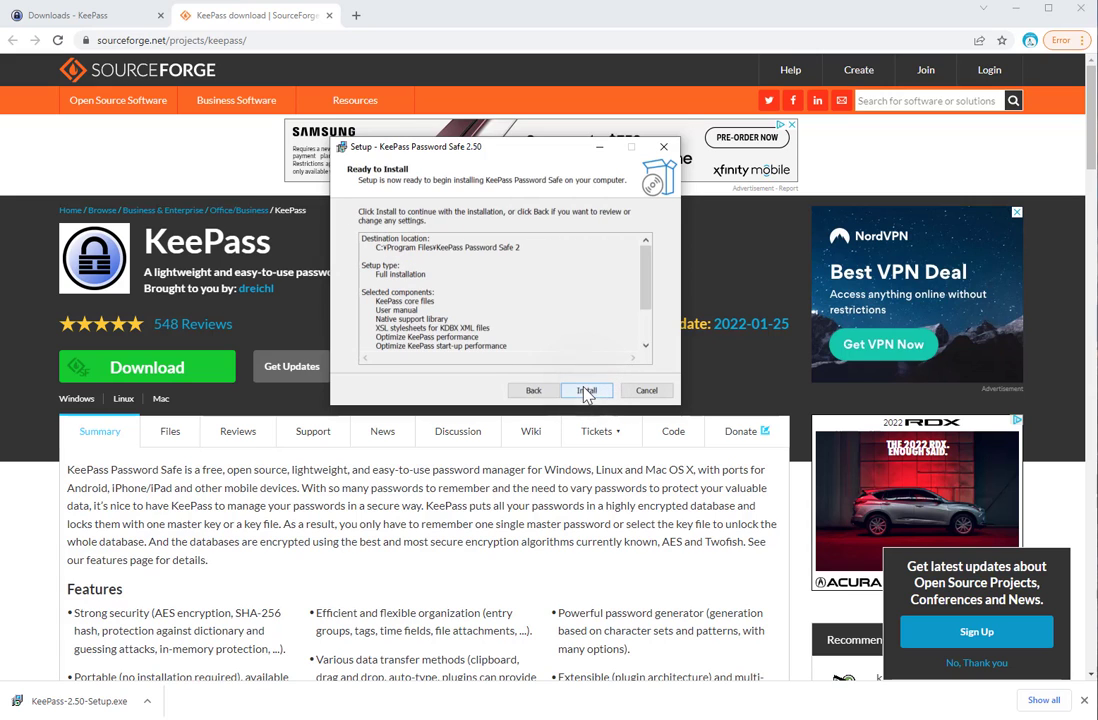
pyautogui.click(586, 391)
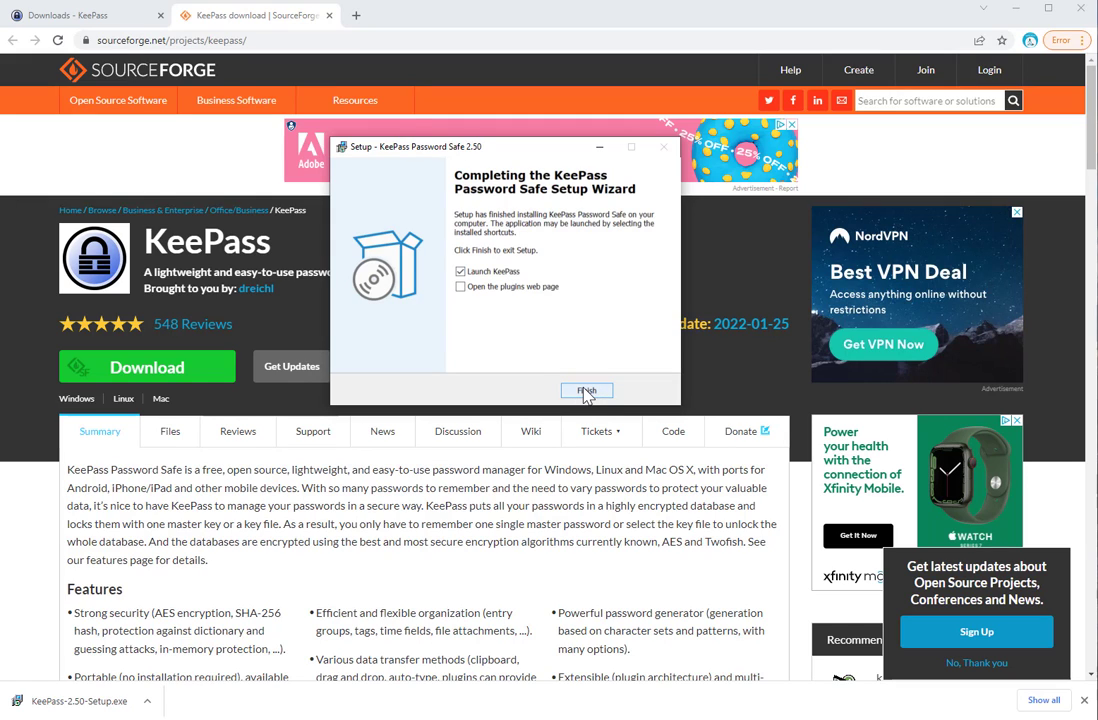
# Finish setup with KeePass launching, and choose Enable for automatic update checks
pyautogui.click(581, 391)
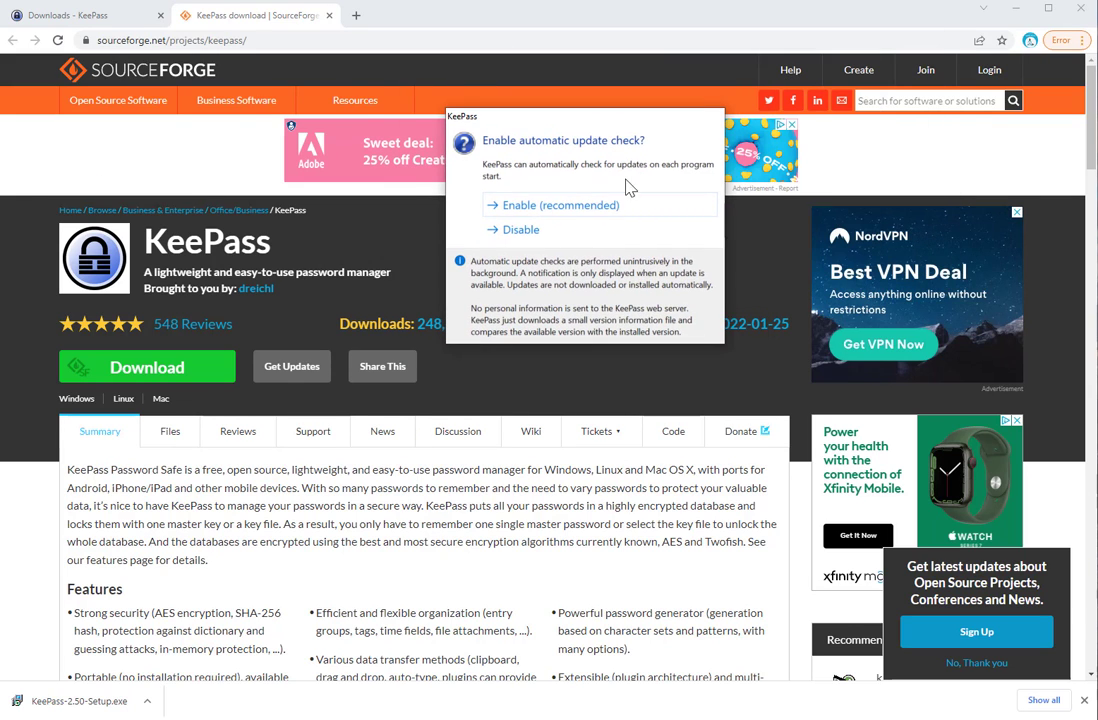
pyautogui.click(543, 206)
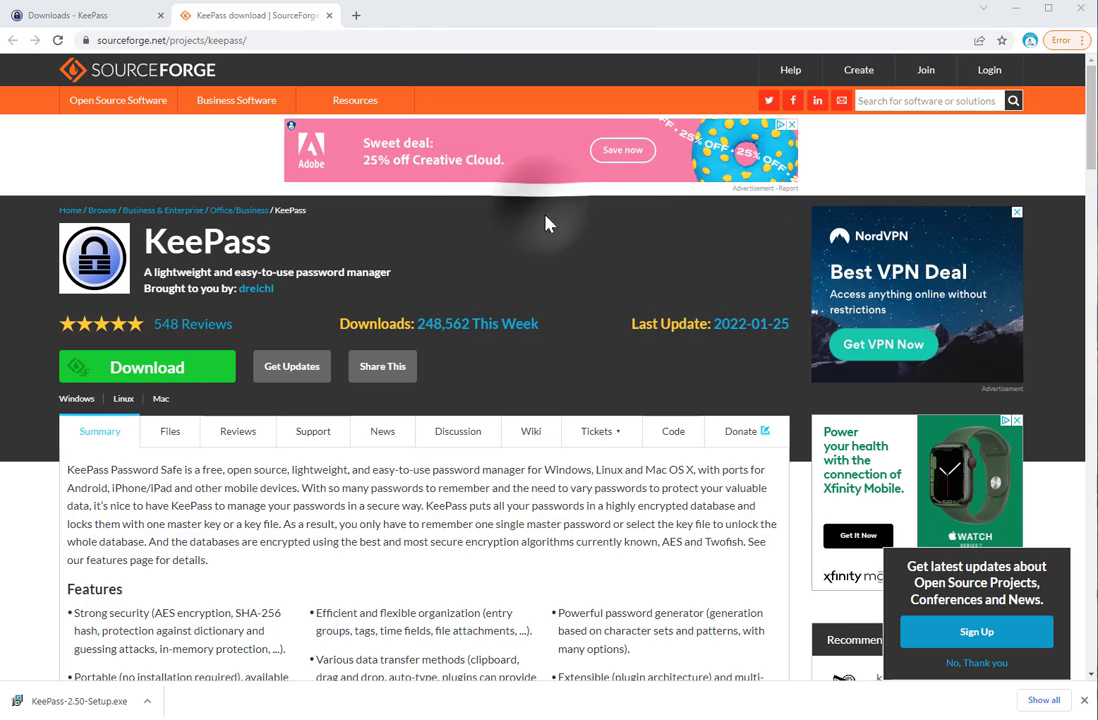
# Create a new database and save it as Database.kdbx in Documents
pyautogui.click(279, 154)
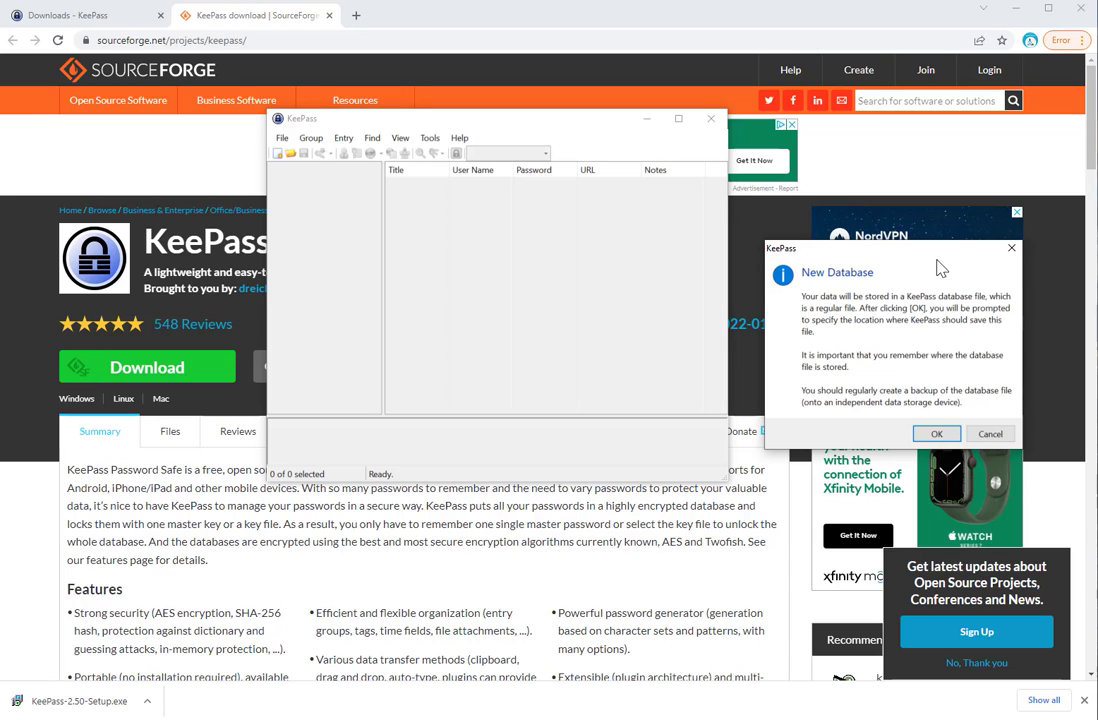
pyautogui.click(937, 433)
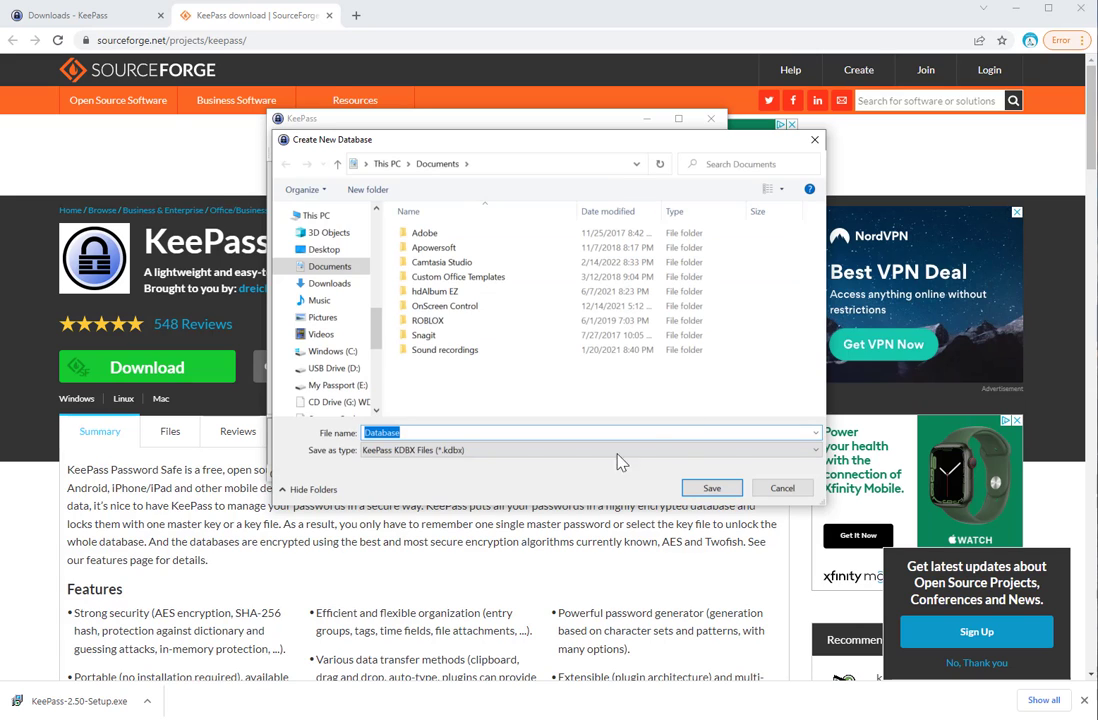
pyautogui.click(712, 489)
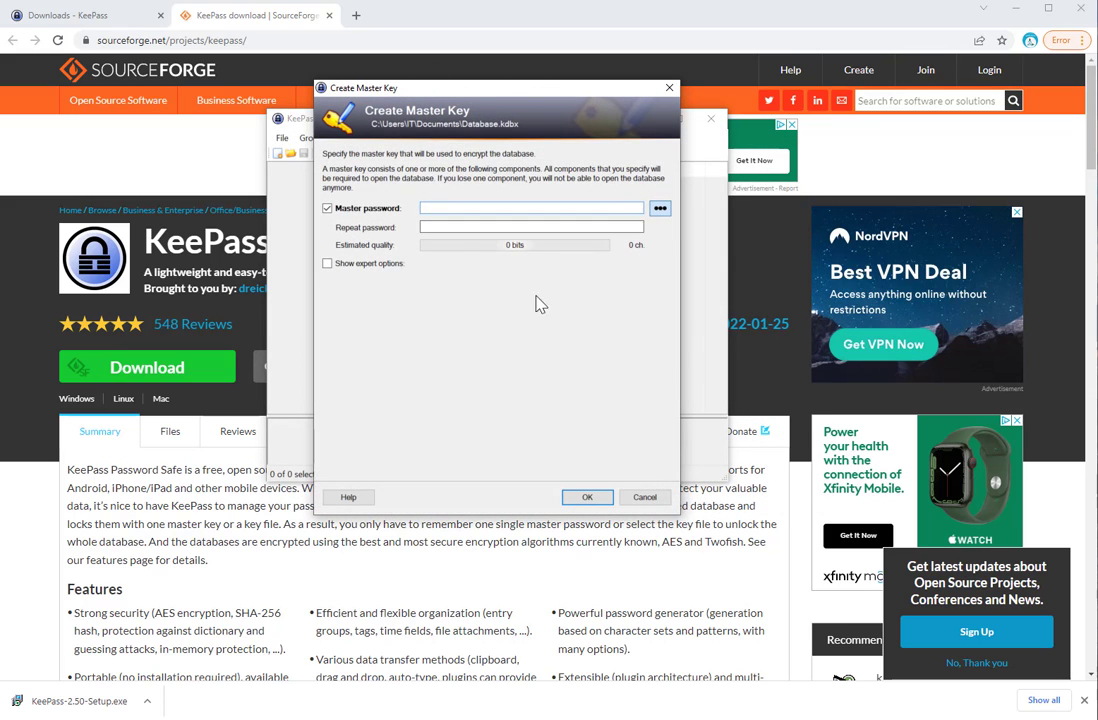
# Enter and repeat the master password, then accept the weak-password warning
pyautogui.write('•')
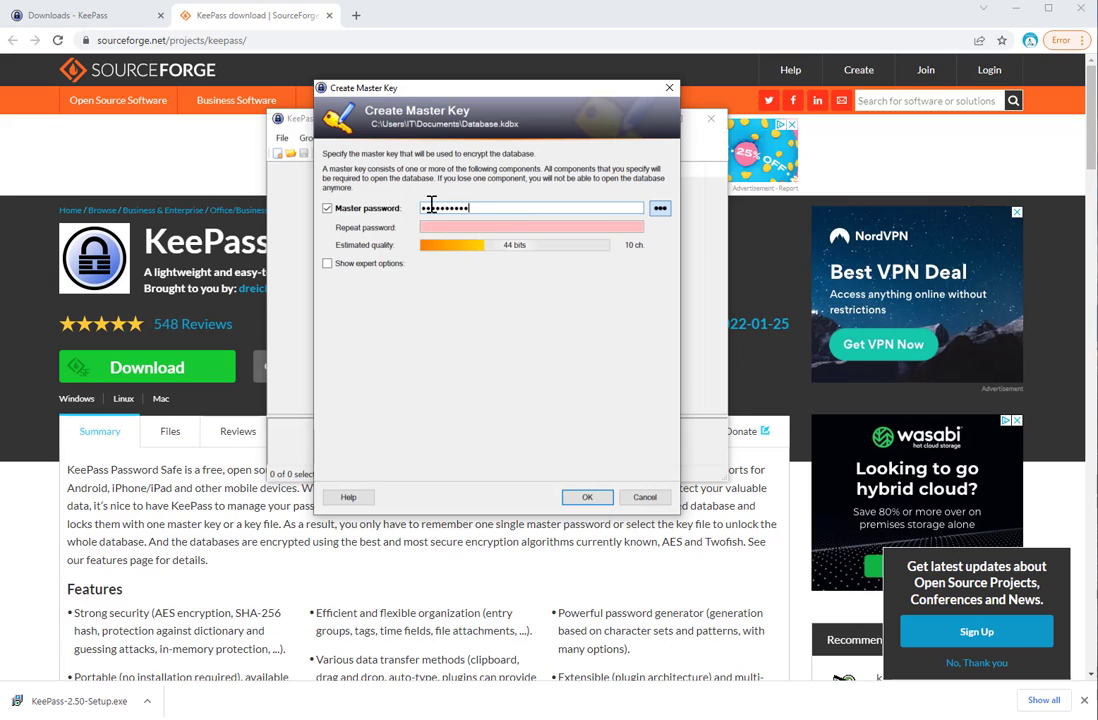
pyautogui.click(498, 223)
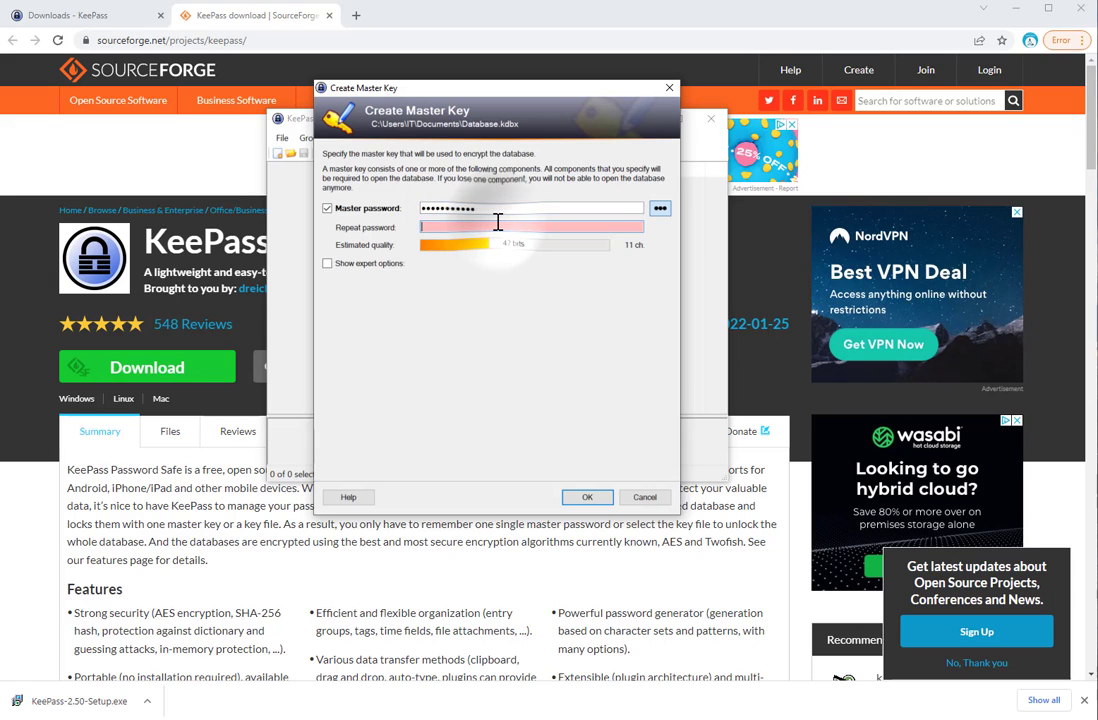
pyautogui.write('••••')
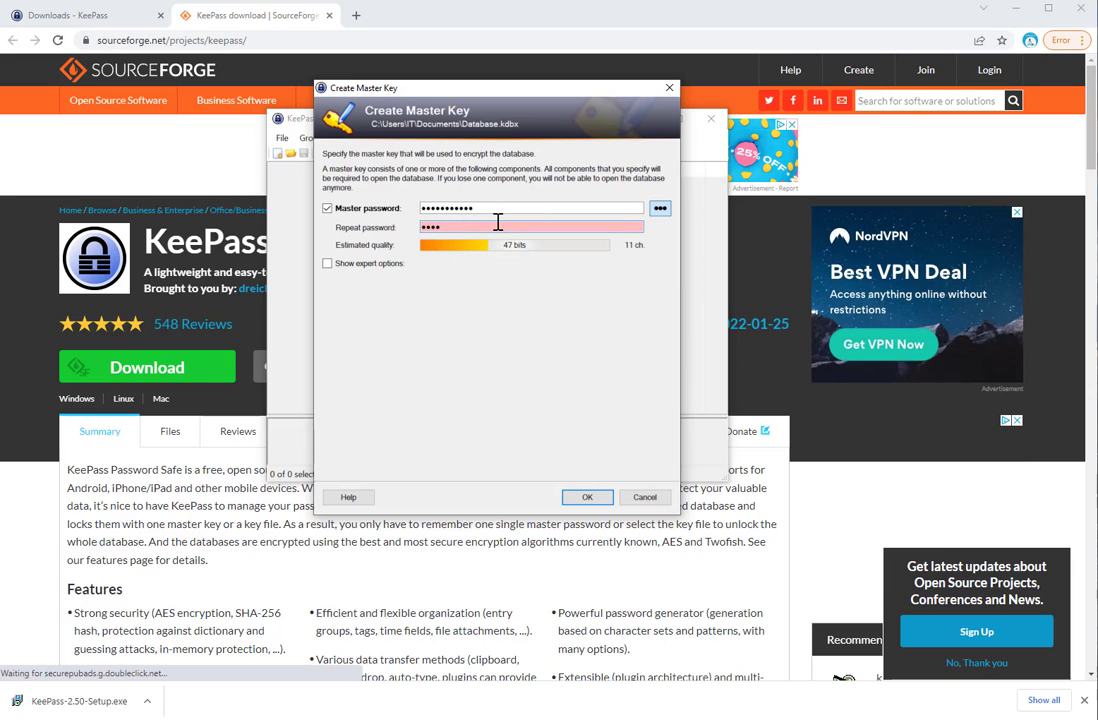
pyautogui.write('•••••••')
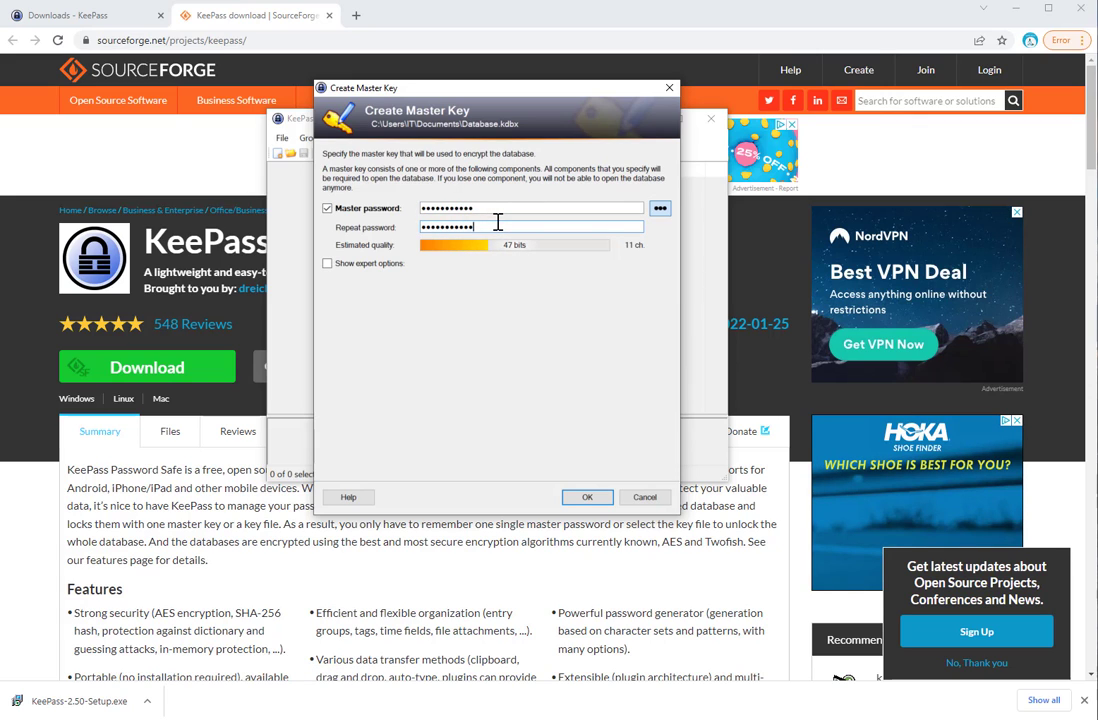
pyautogui.click(331, 266)
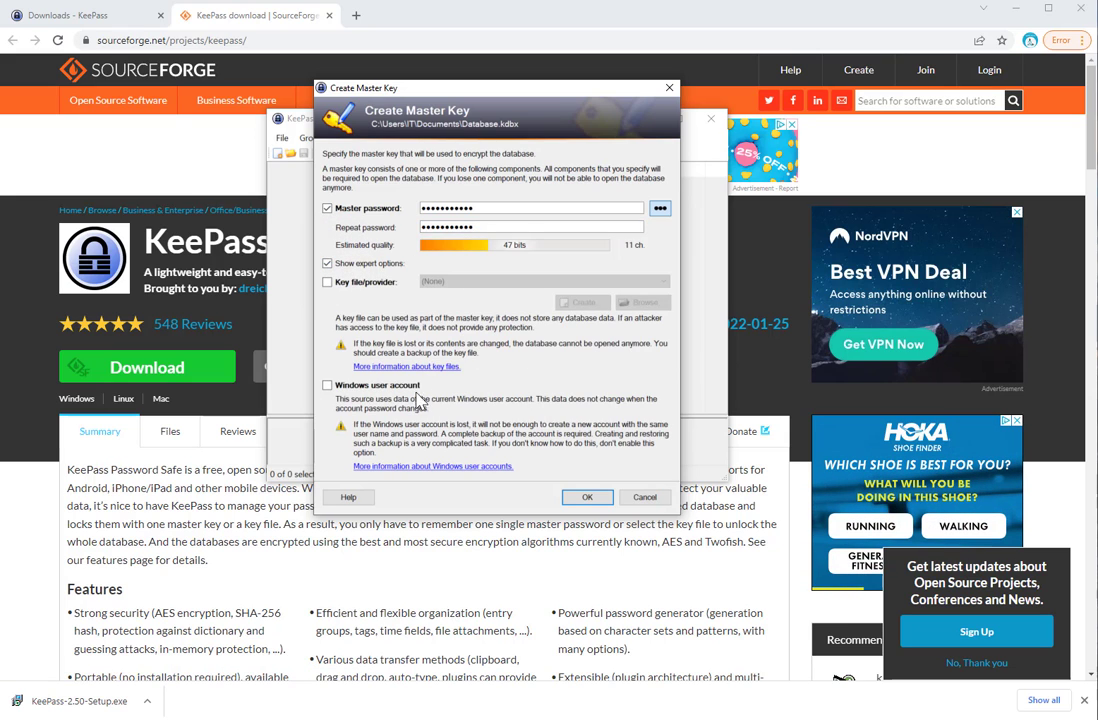
pyautogui.click(331, 266)
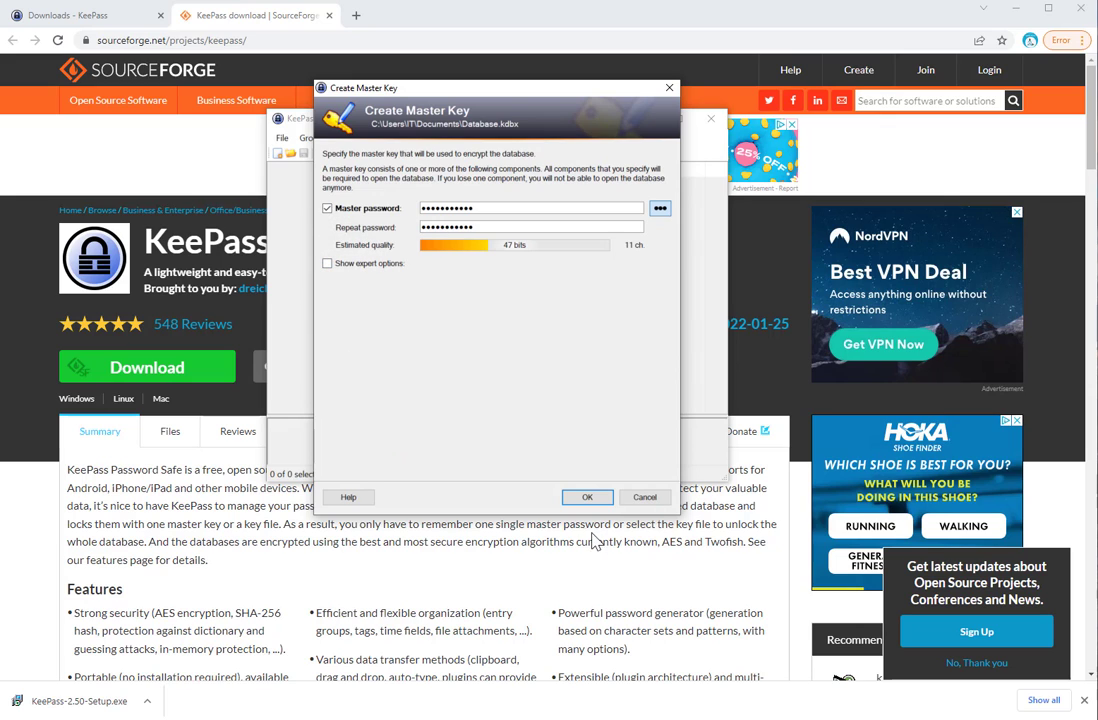
pyautogui.click(585, 499)
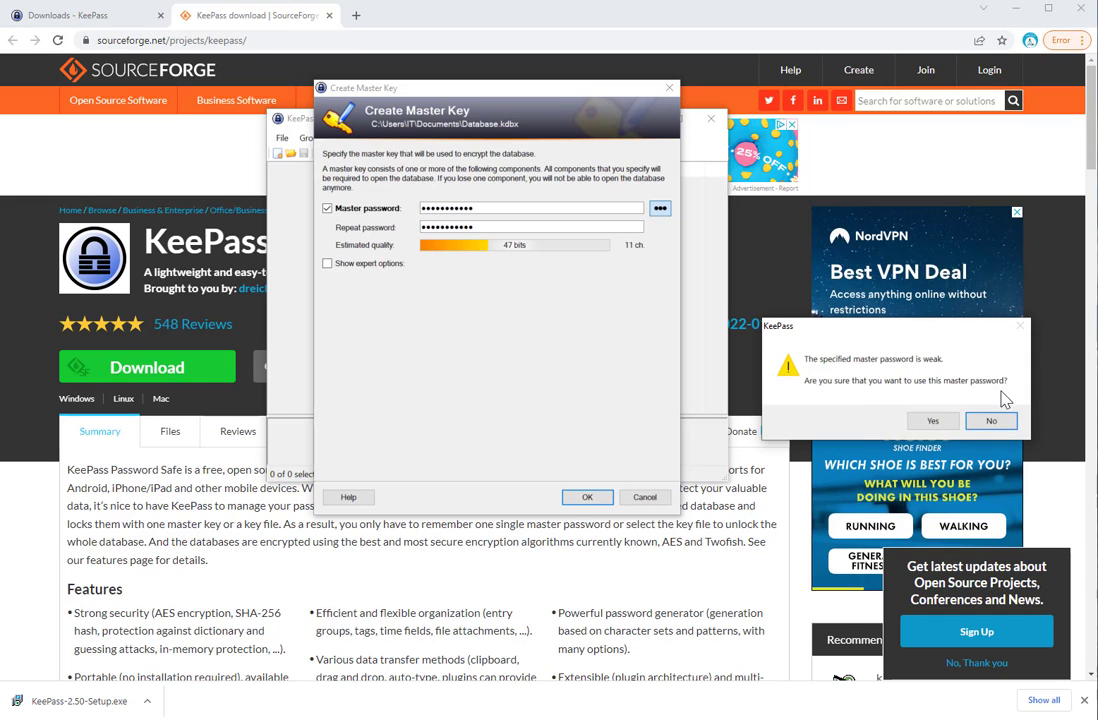
pyautogui.click(932, 421)
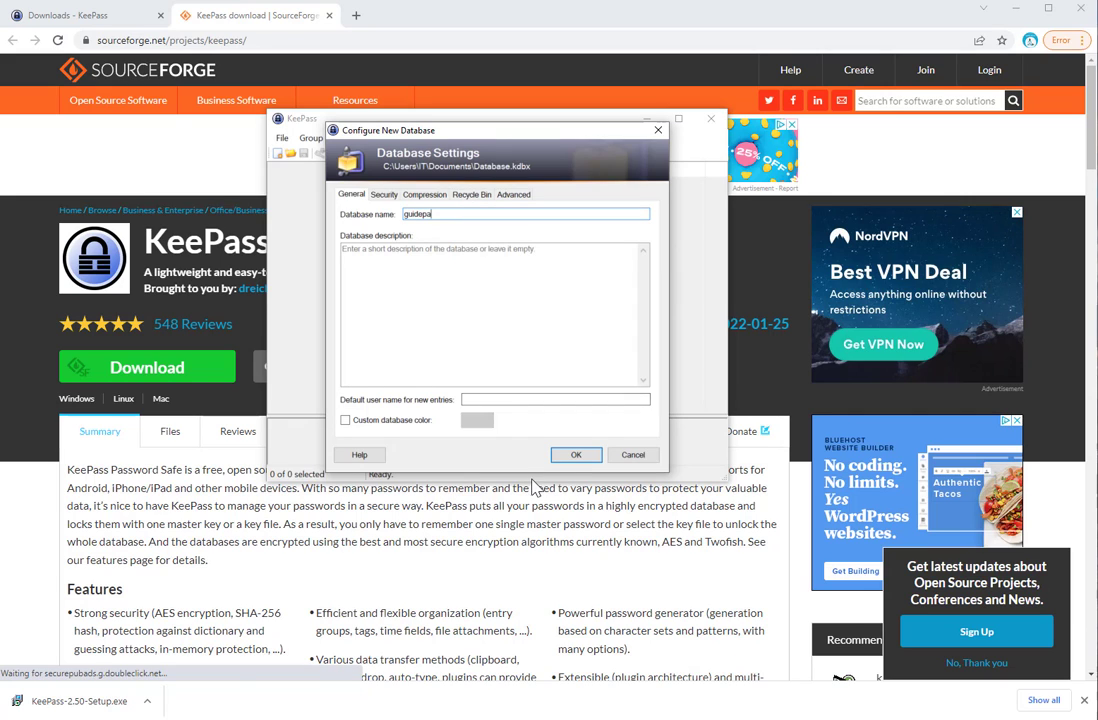
# Confirm the new database settings and decline the emergency sheet
pyautogui.click(577, 454)
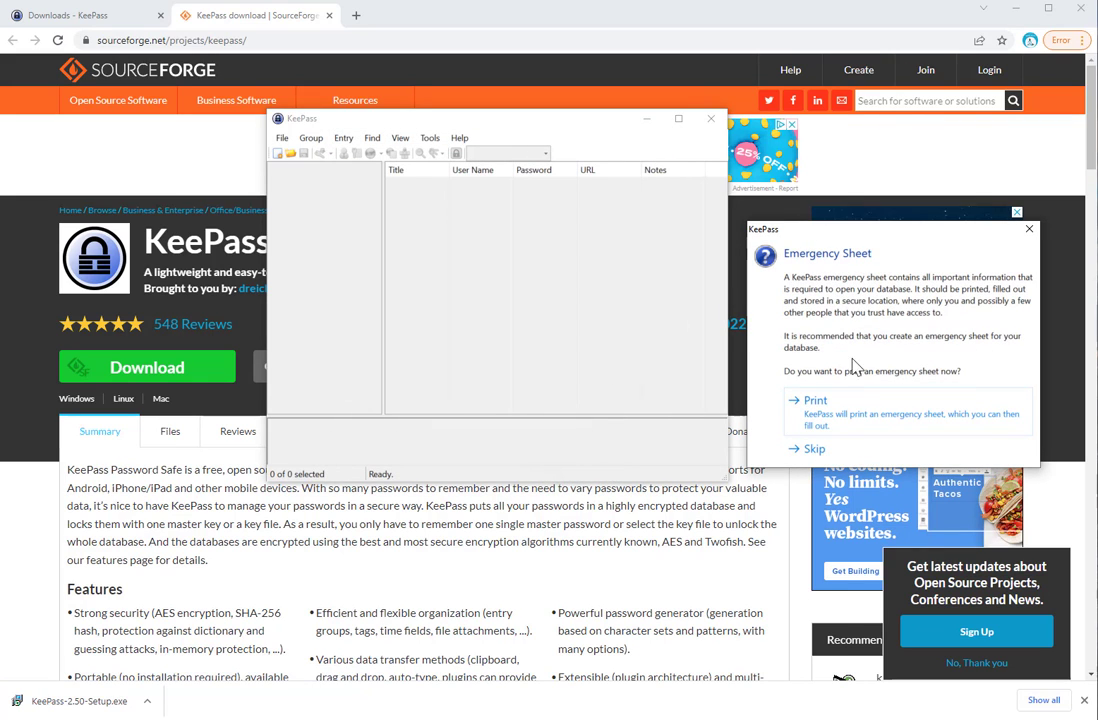
pyautogui.click(820, 410)
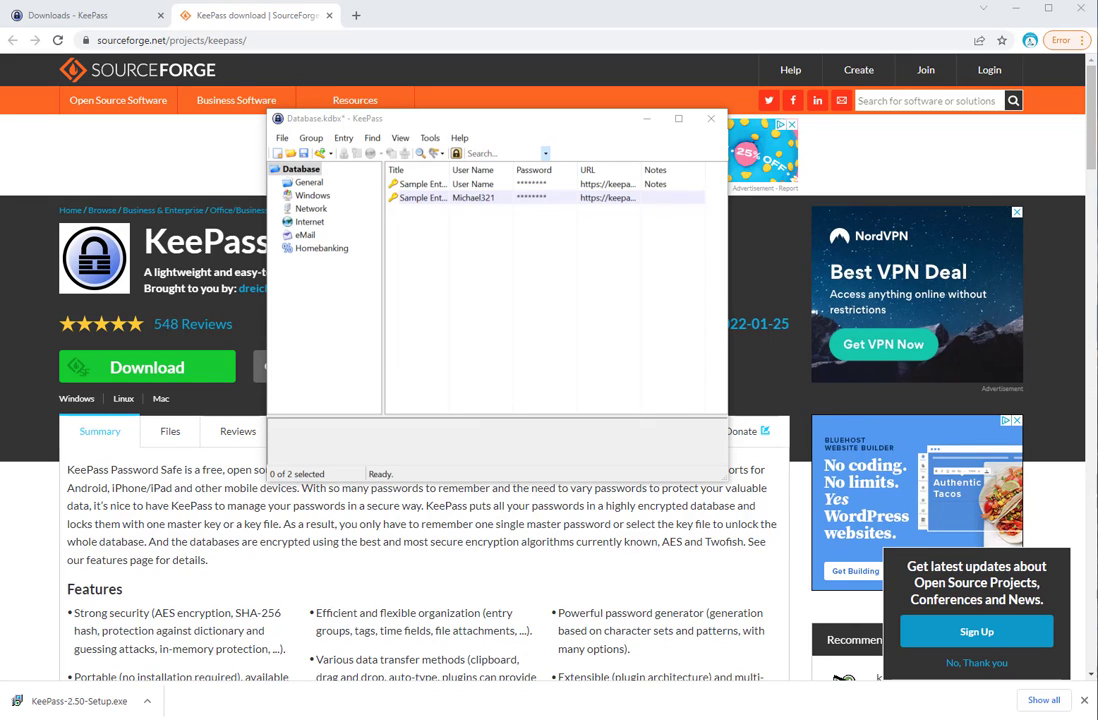
# Start a new entry in the General group from the entry list's context menu
pyautogui.click(308, 183)
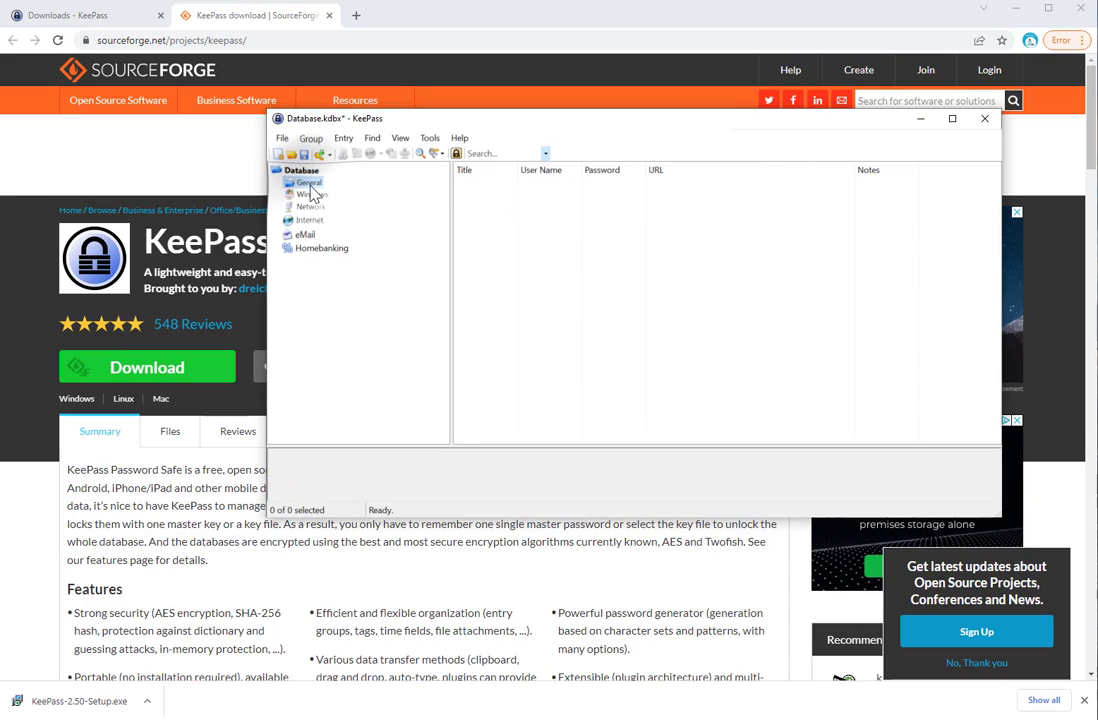
pyautogui.rightClick(553, 210)
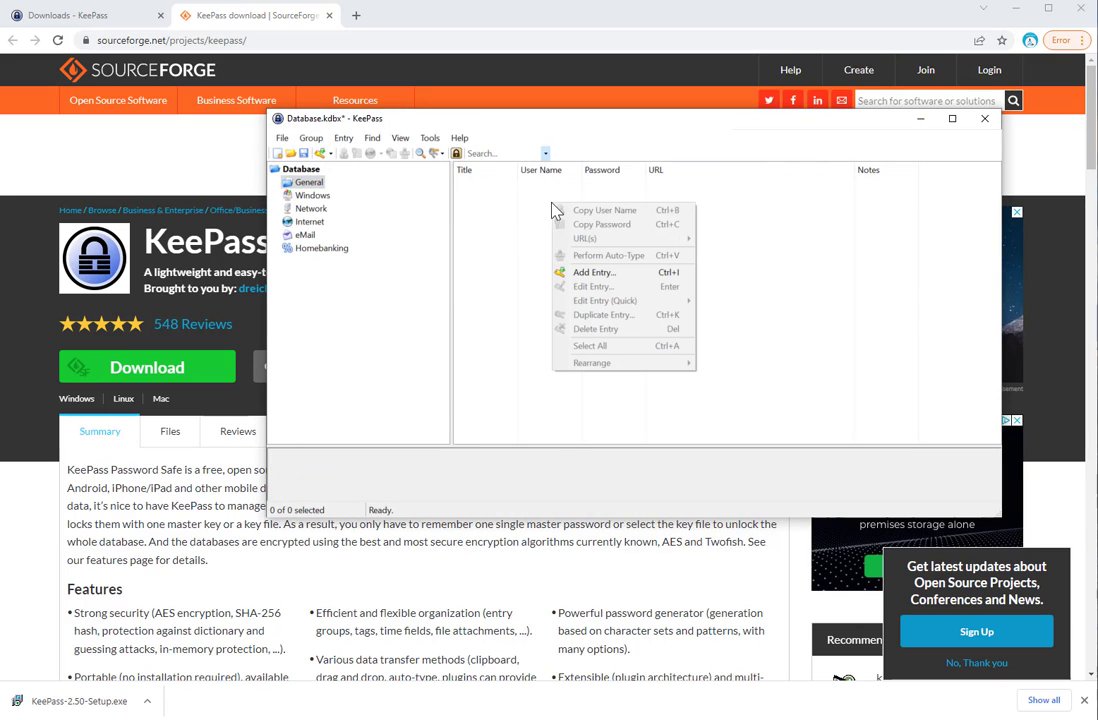
pyautogui.click(596, 273)
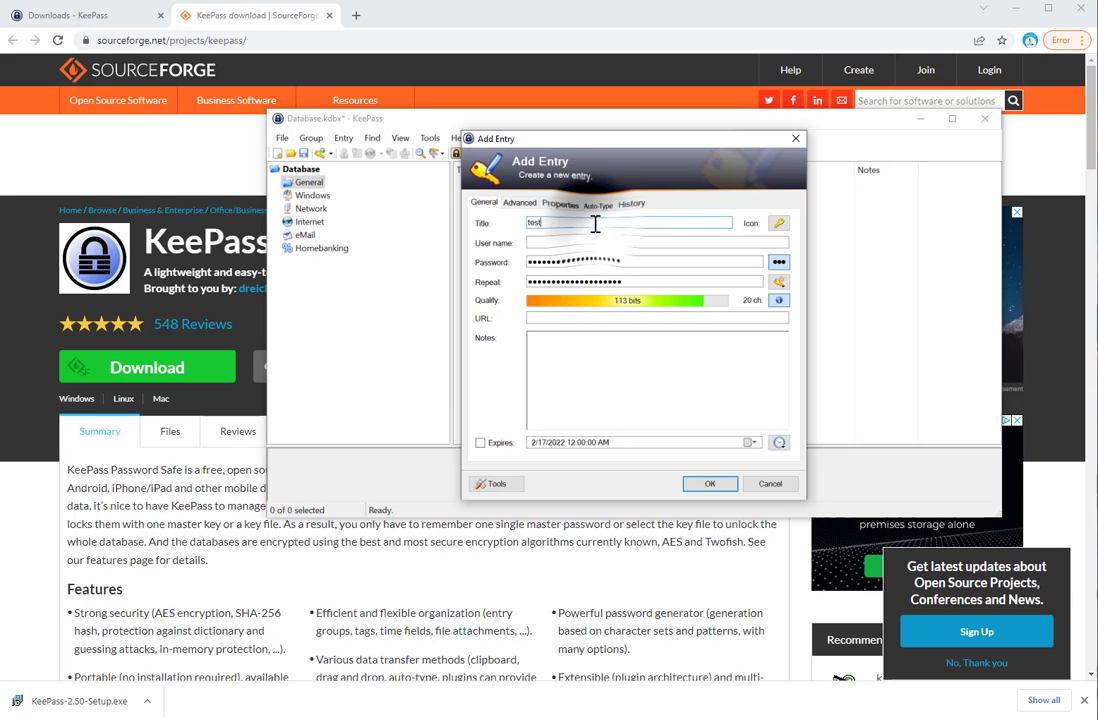
# Fill in title test, user name test, a four-character password and note test, then save
pyautogui.moveTo(595, 223); pyautogui.dragTo(256, 224)
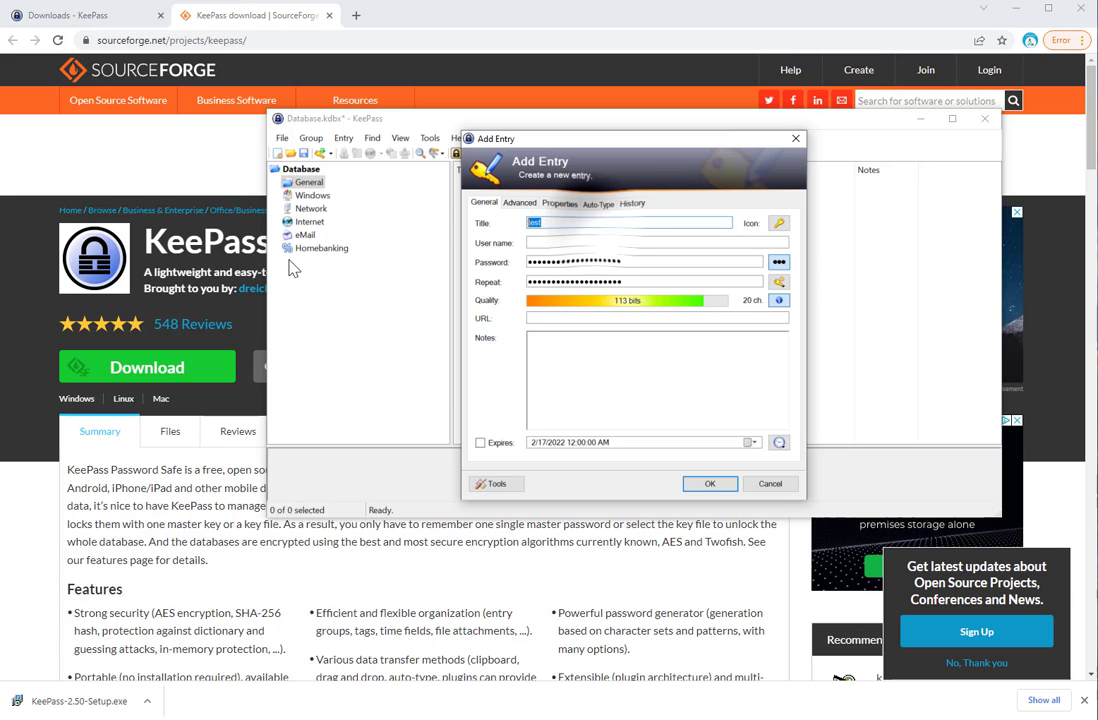
pyautogui.click(544, 243)
pyautogui.write('test')
pyautogui.press('Tab')
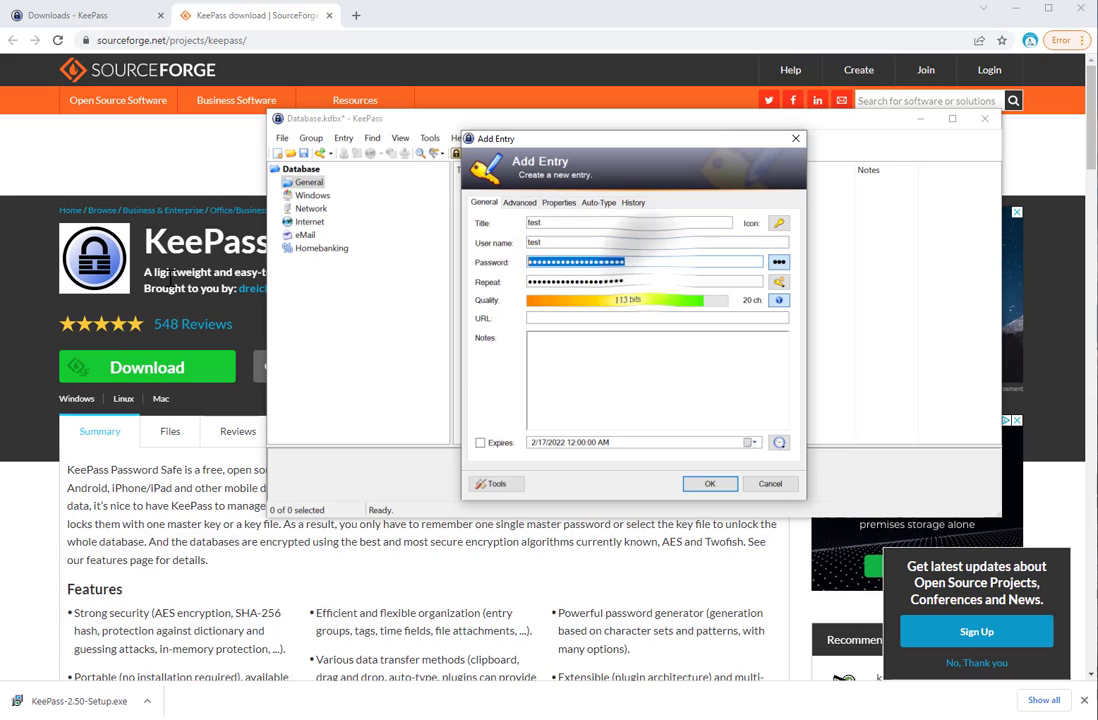
pyautogui.write('test')
pyautogui.press('Tab')
pyautogui.write('test')
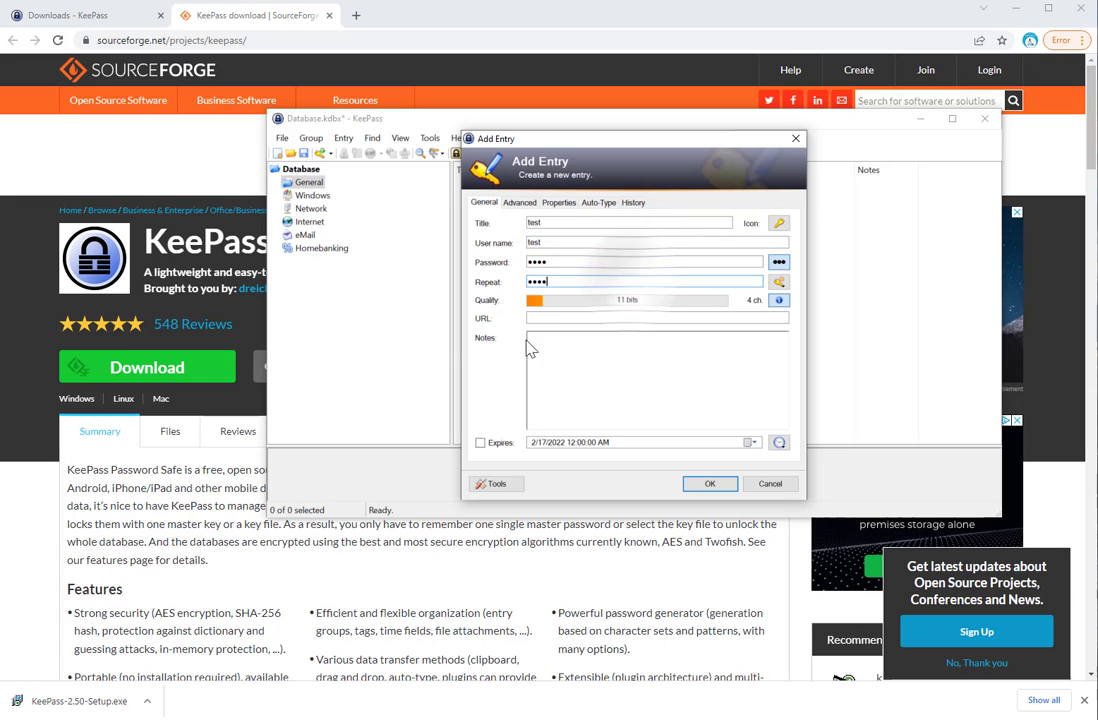
pyautogui.click(581, 346)
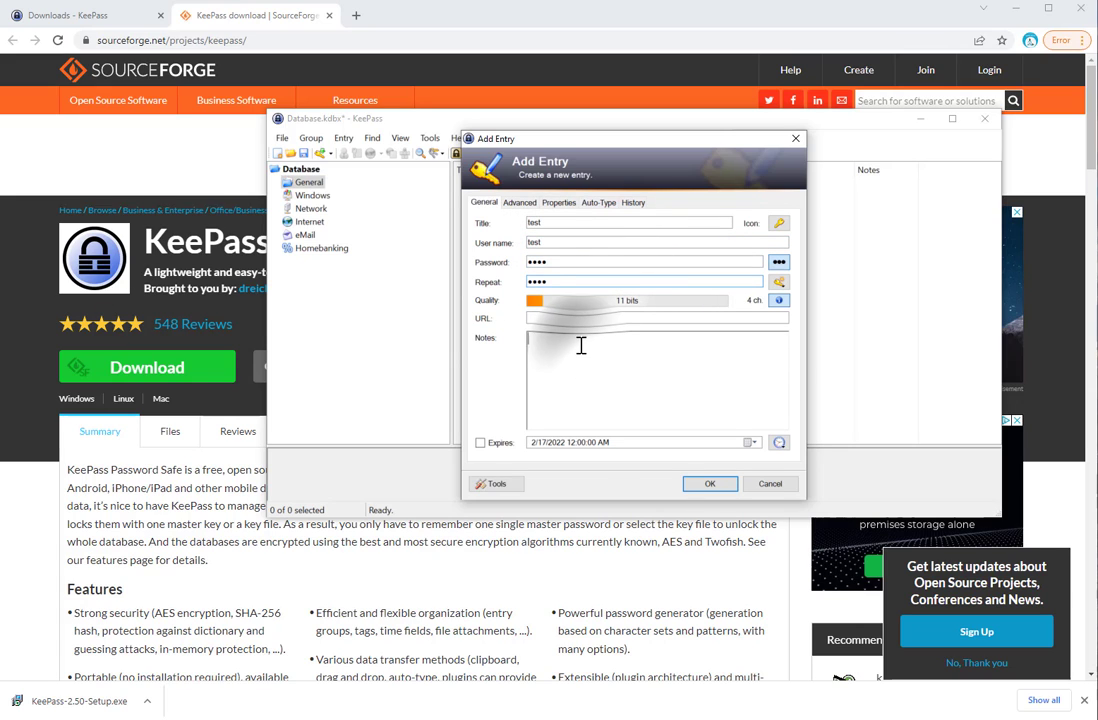
pyautogui.write('test')
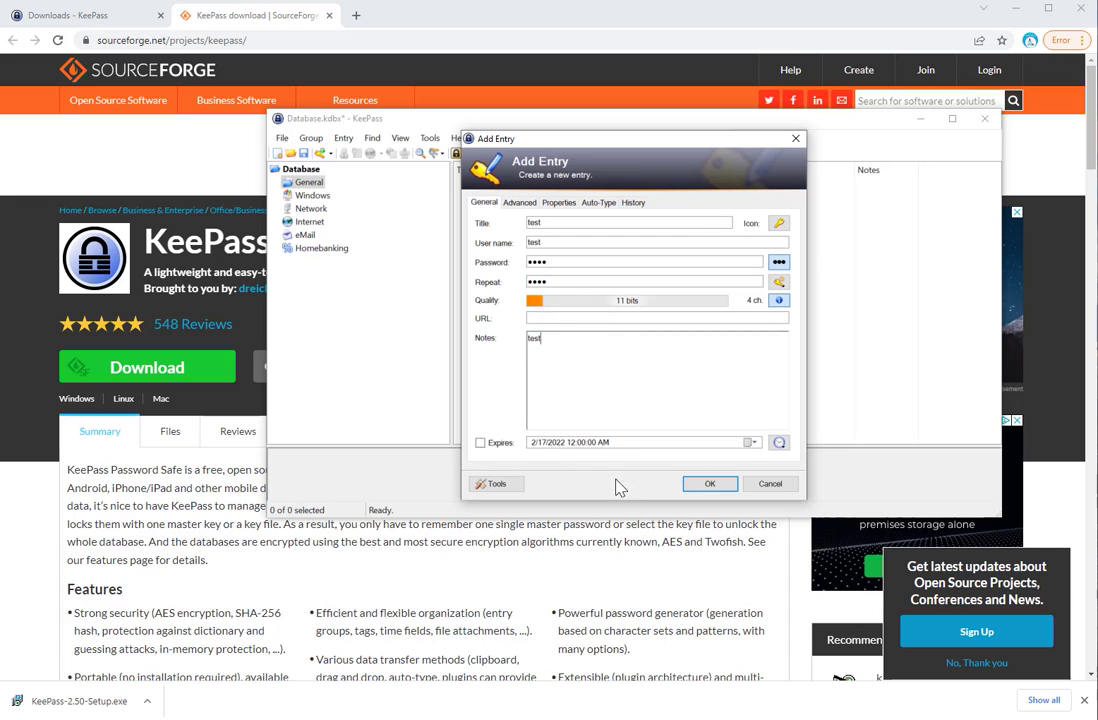
pyautogui.click(705, 485)
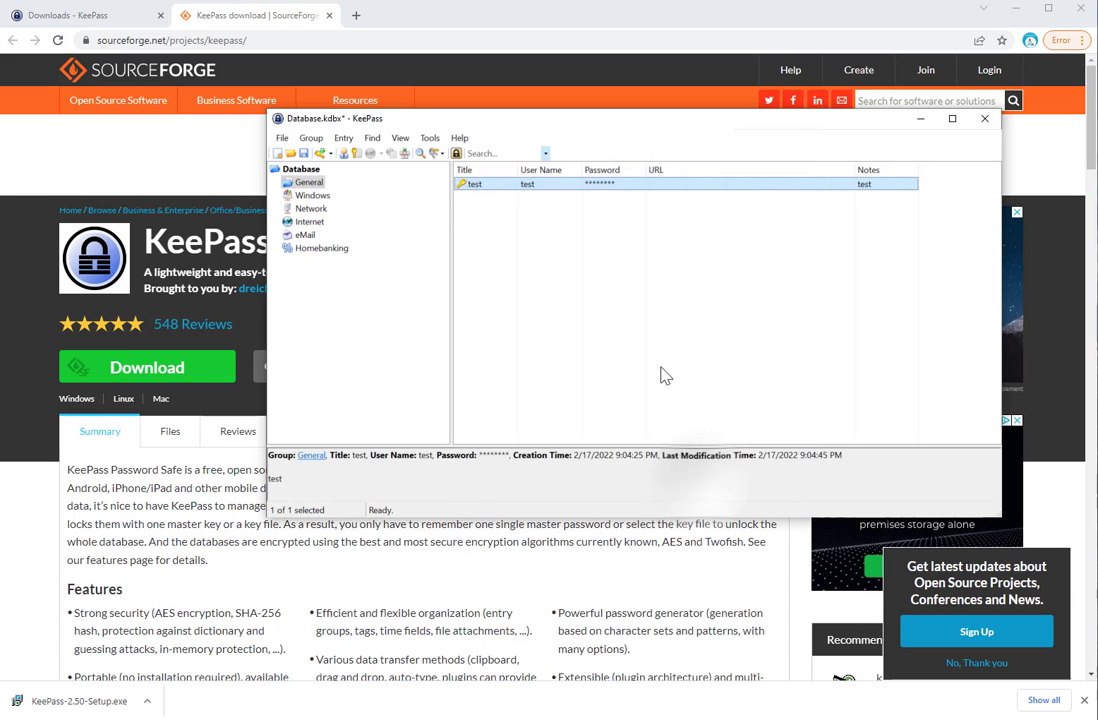
pyautogui.click(600, 235)
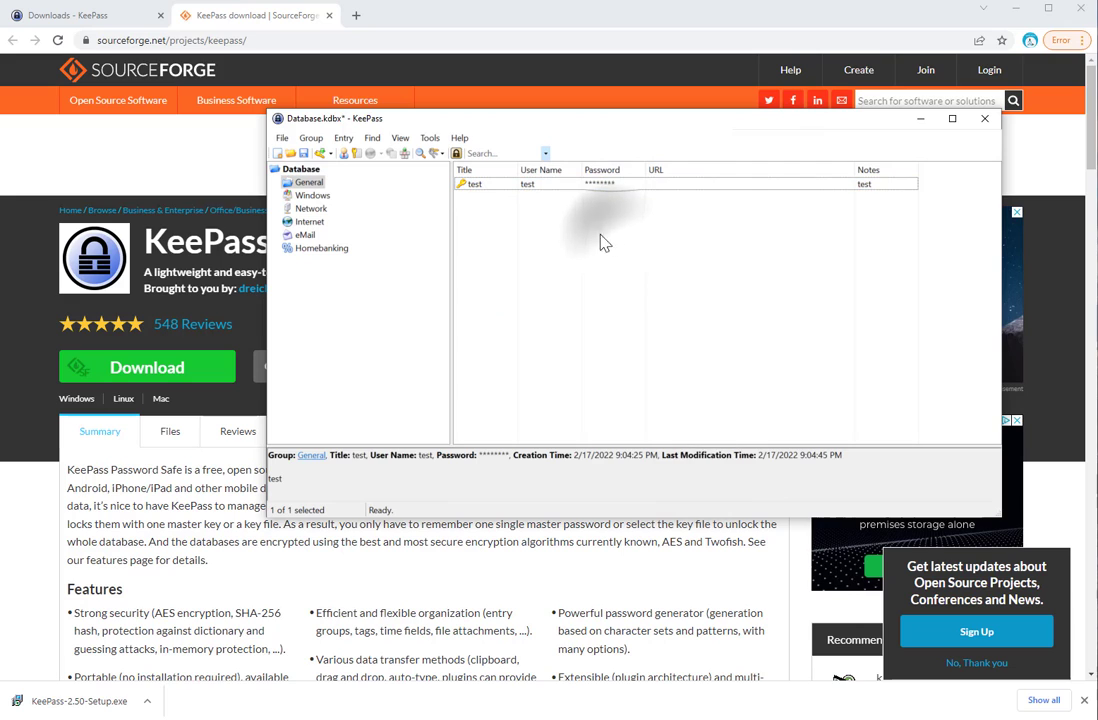
# Start a new entry in the Windows group from the list's context menu
pyautogui.click(313, 199)
pyautogui.rightClick(487, 208)
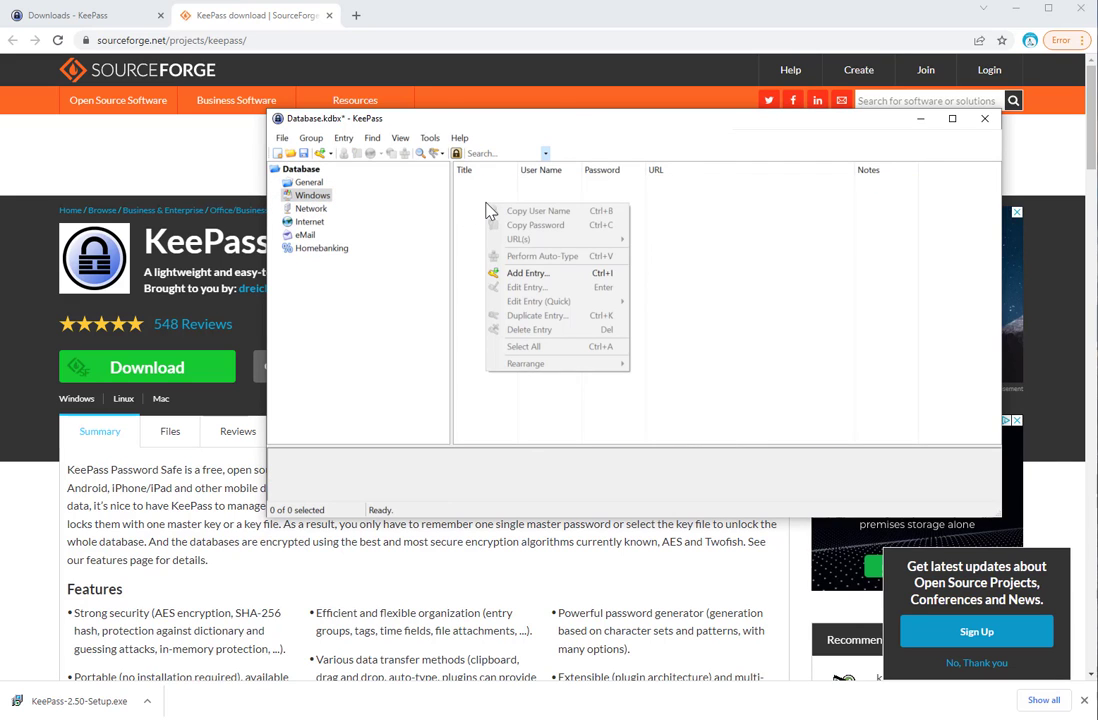
pyautogui.click(533, 276)
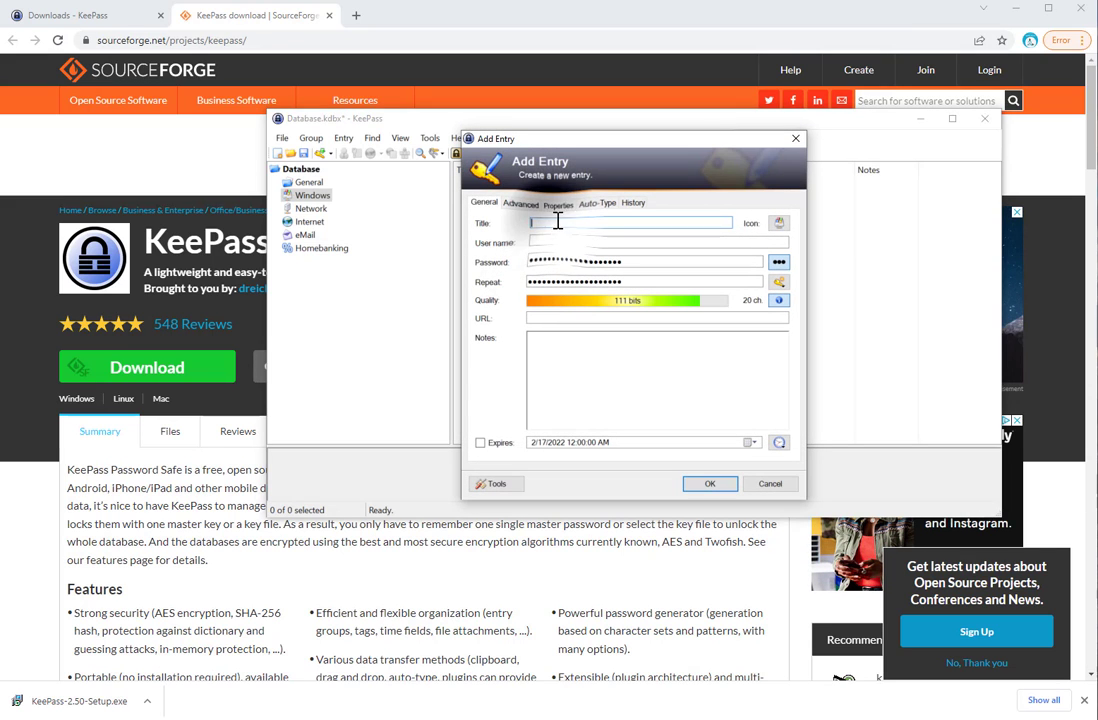
# Fill in title 'test', user name 'test', a short test password and note 'test', then save
pyautogui.write('test')
pyautogui.press('Tab')
pyautogui.write('test')
pyautogui.press('Tab')
pyautogui.write('test')
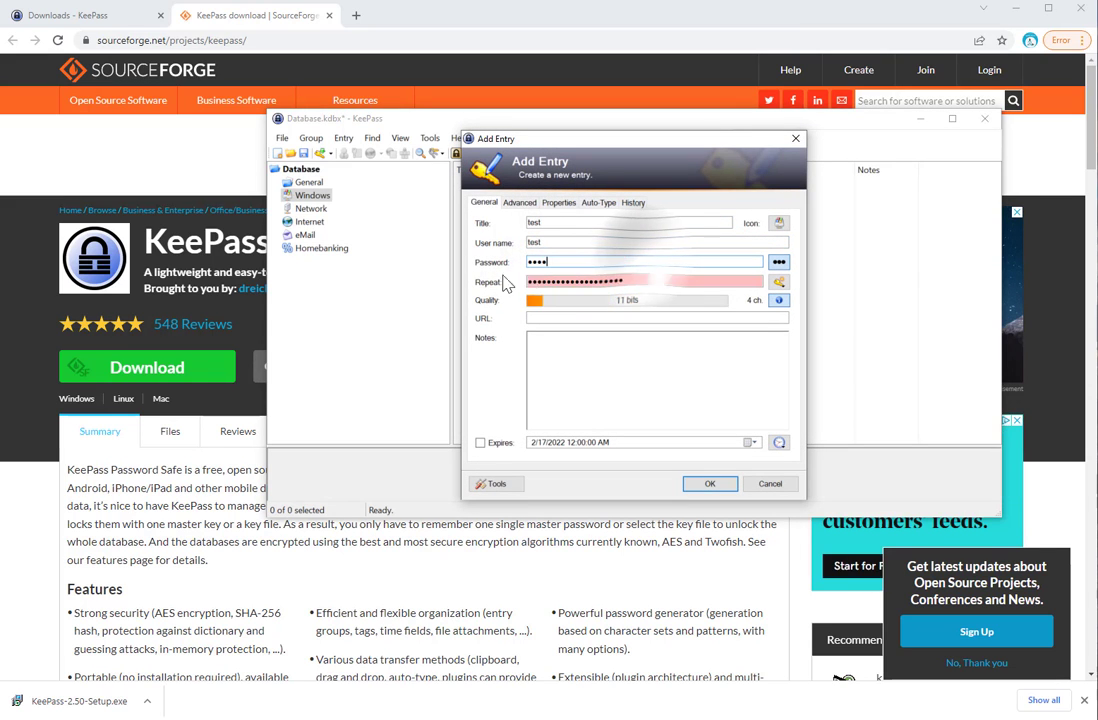
pyautogui.press('Tab')
pyautogui.write('test')
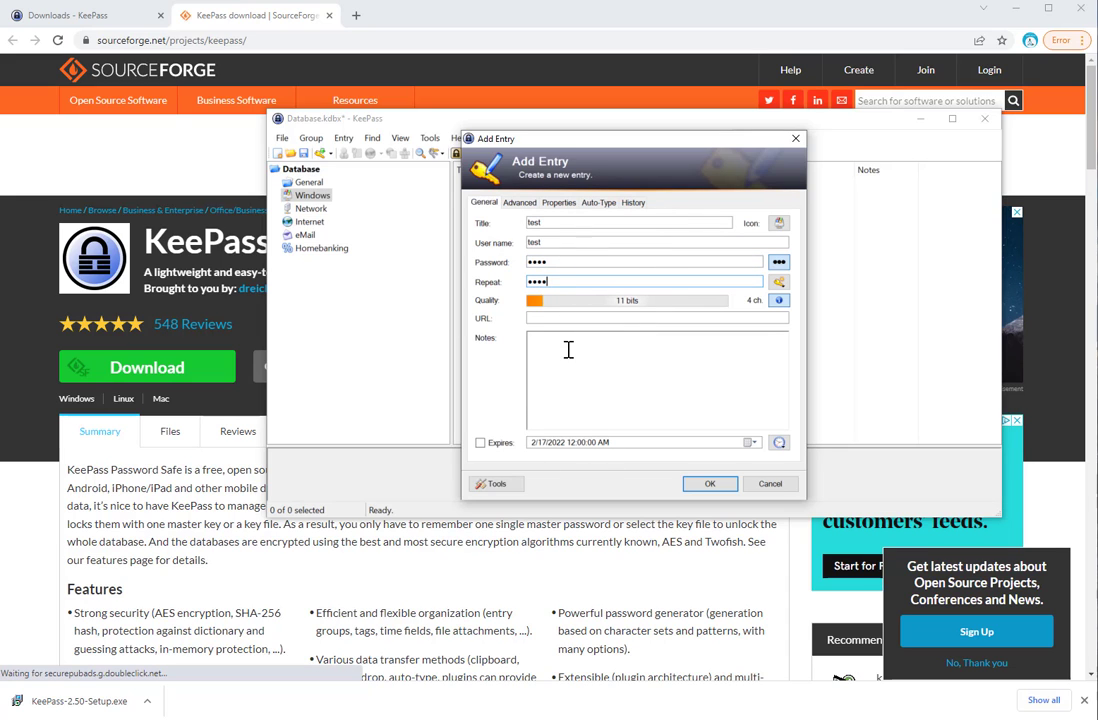
pyautogui.click(568, 349)
pyautogui.write('test')
pyautogui.click(699, 488)
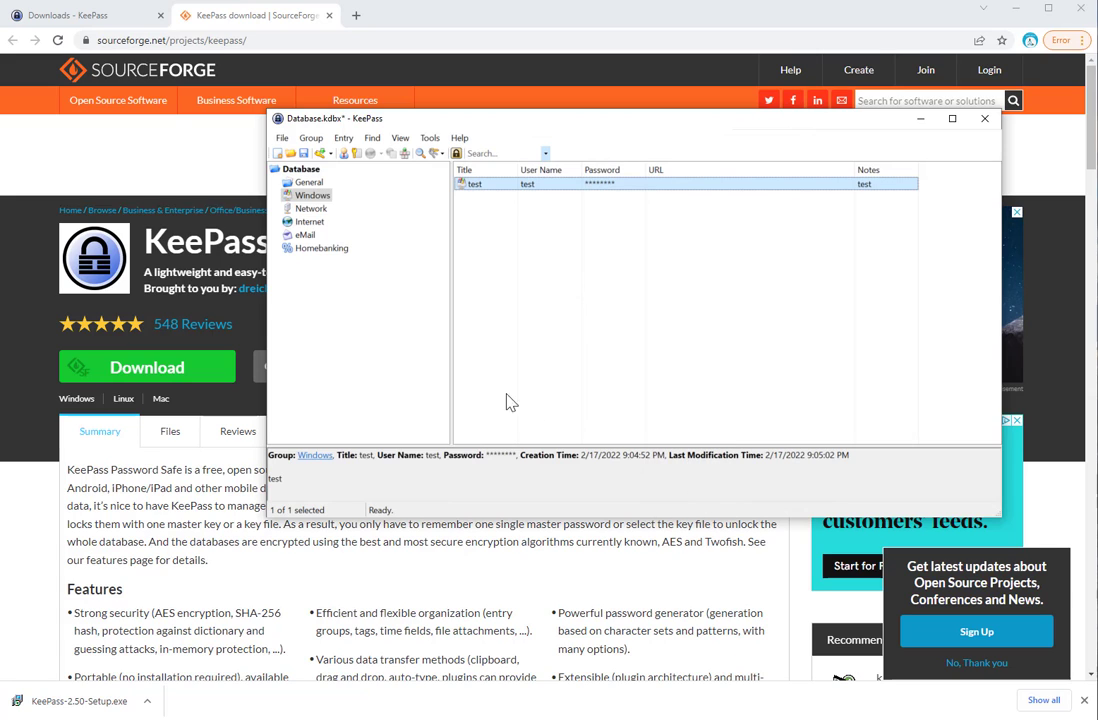
# Check the Homebanking group, then exit KeePass, saving changes to Database.kdbx
pyautogui.click(329, 250)
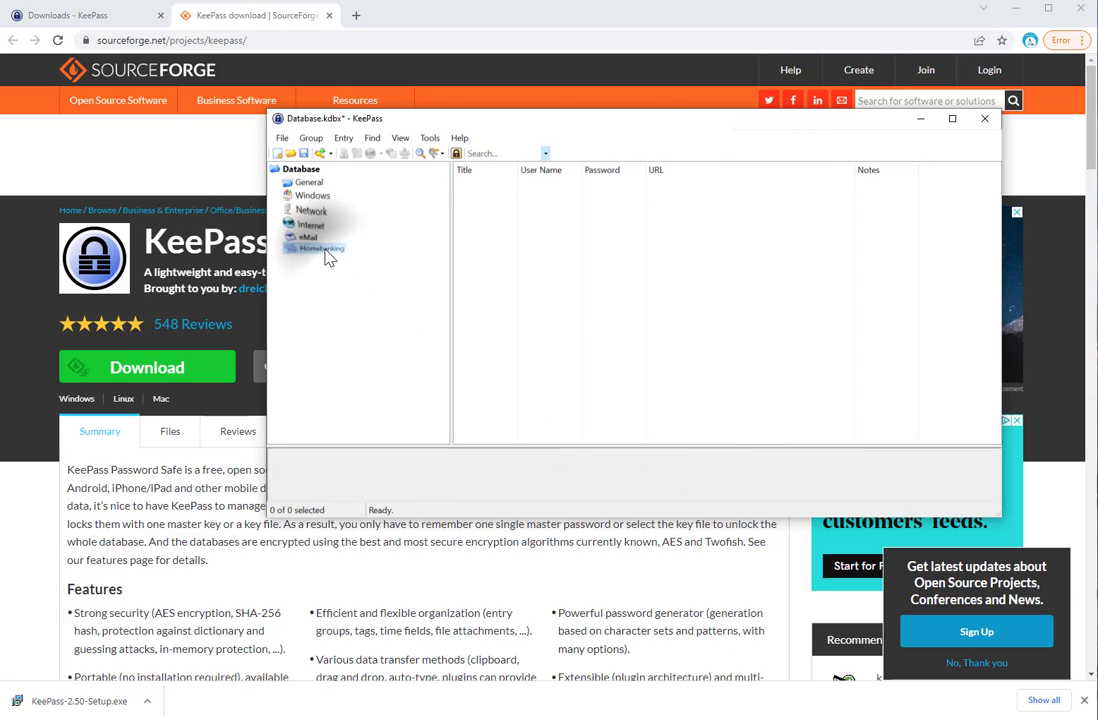
pyautogui.rightClick(509, 218)
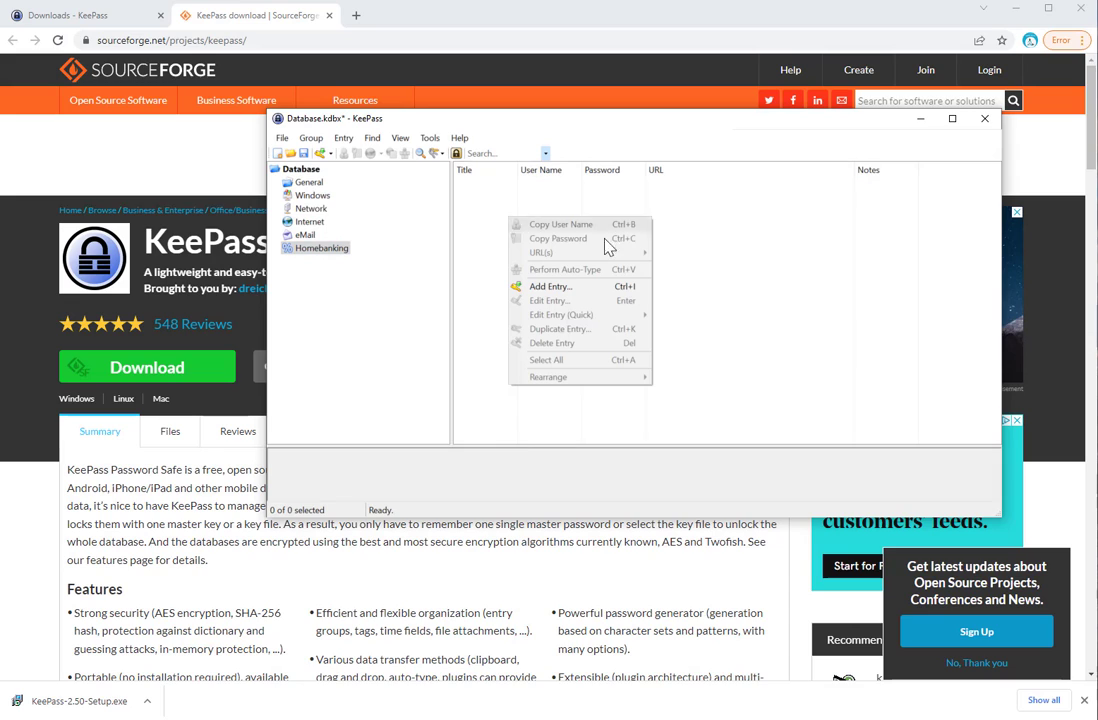
pyautogui.click(778, 226)
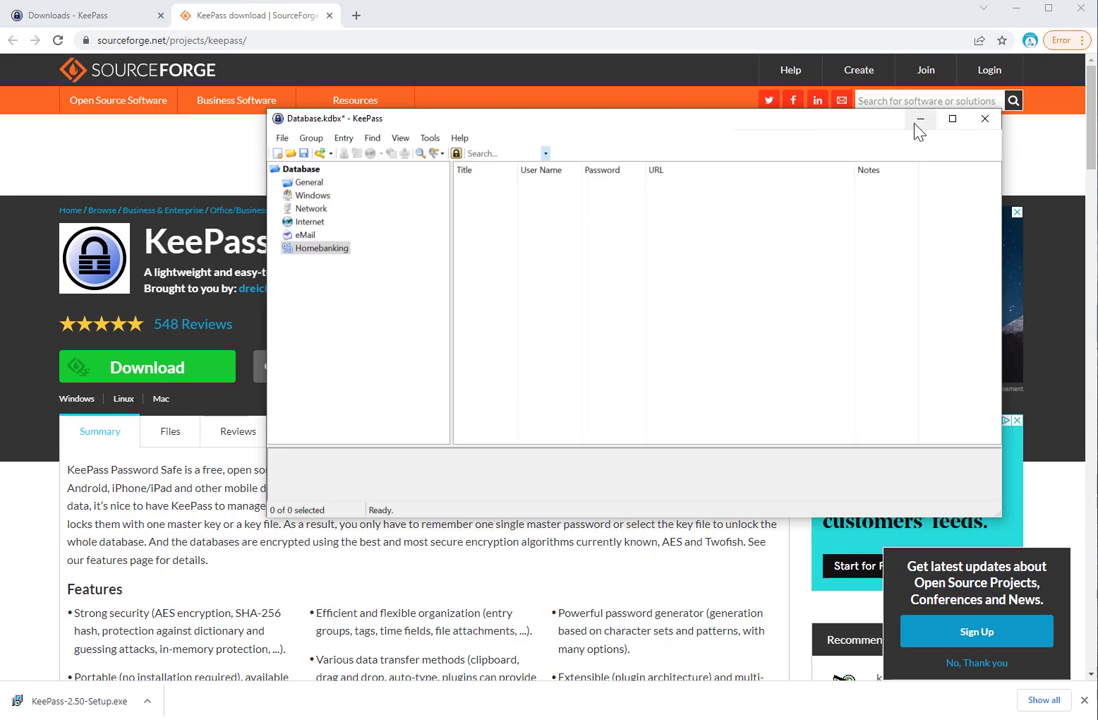
pyautogui.click(985, 122)
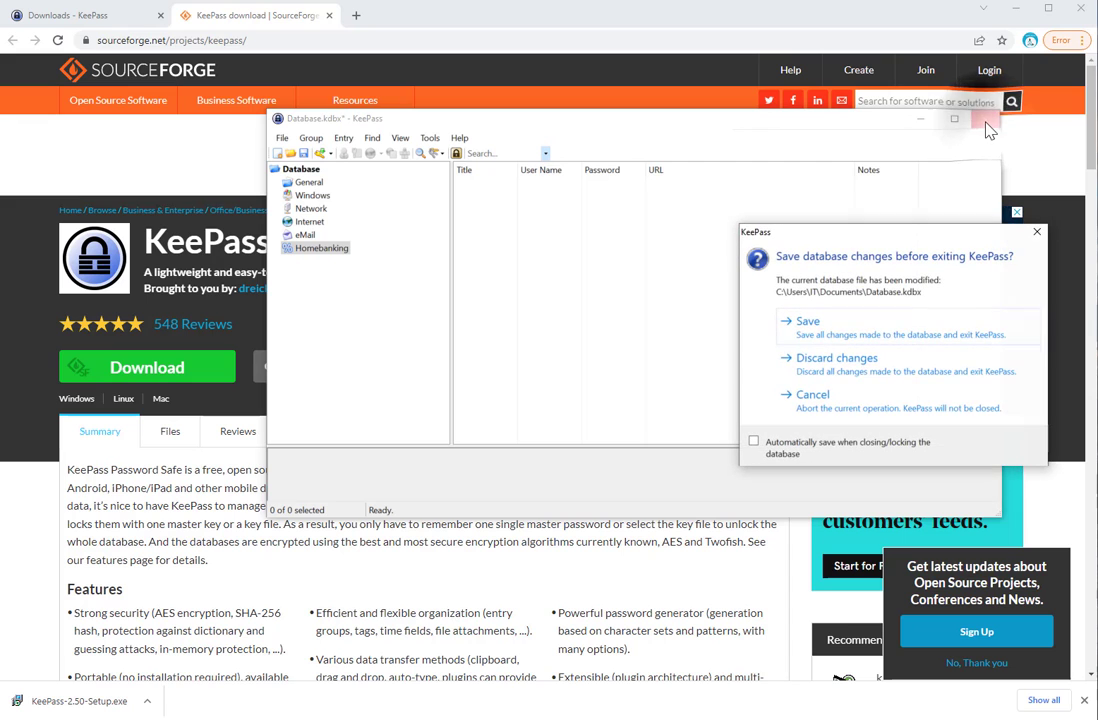
pyautogui.click(805, 322)
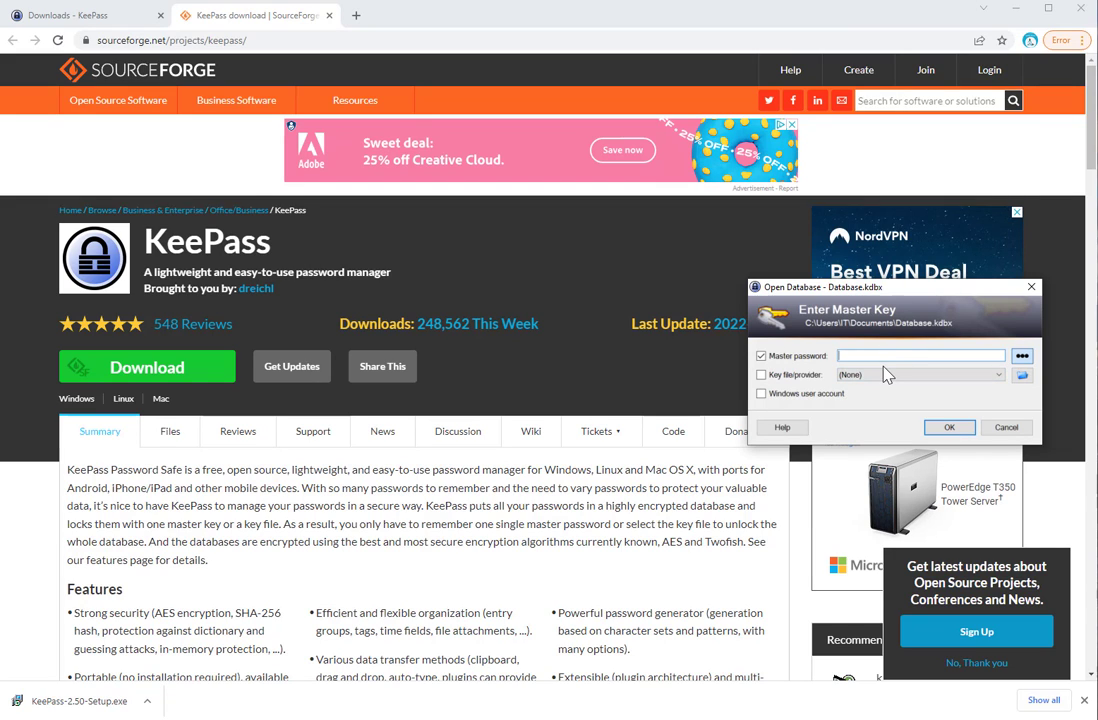
# Unlock Database.kdbx with the master password and view the 'test' entry in Windows
pyautogui.write('1234')
pyautogui.click(947, 427)
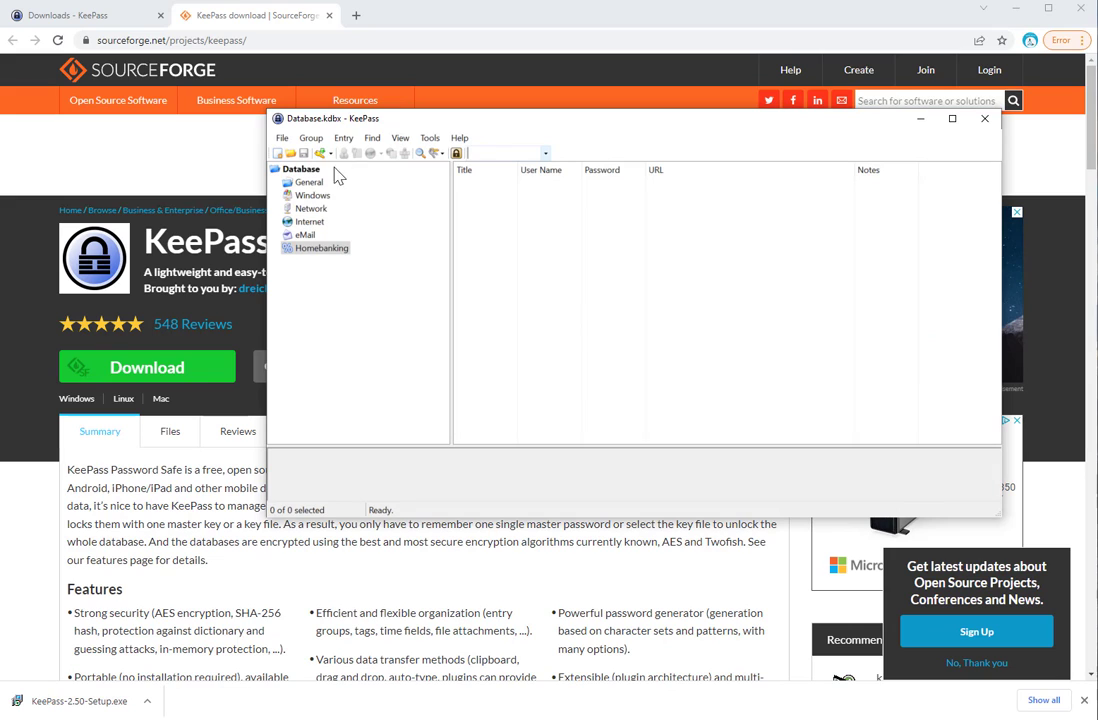
pyautogui.click(308, 196)
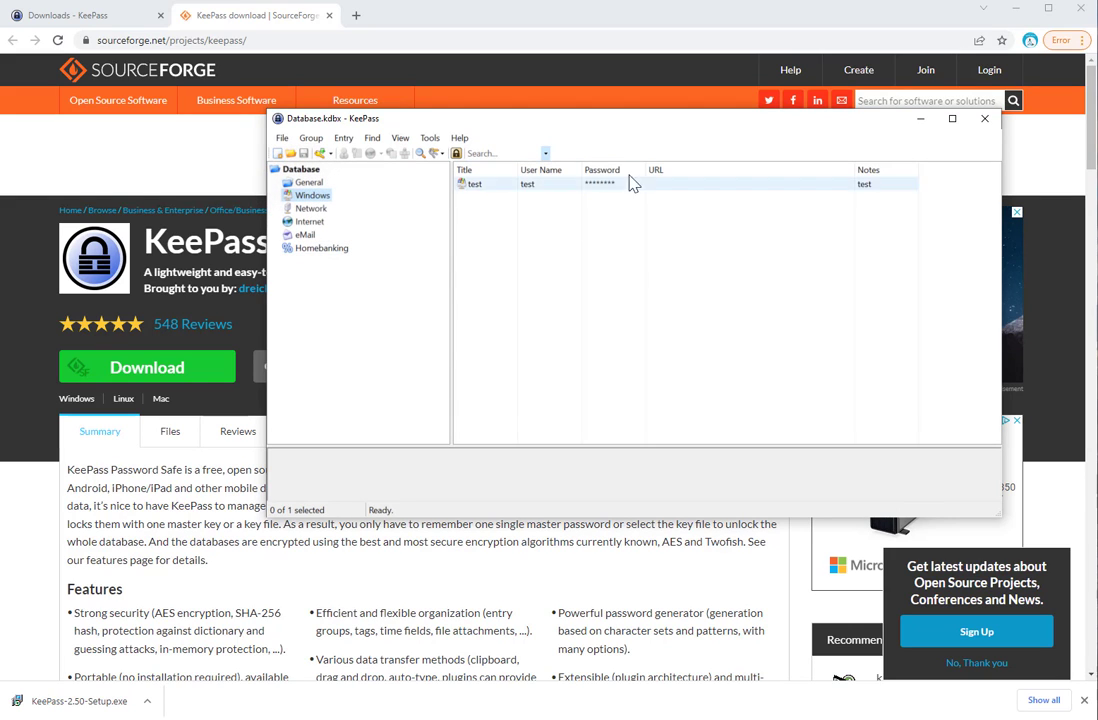
pyautogui.doubleClick(494, 188)
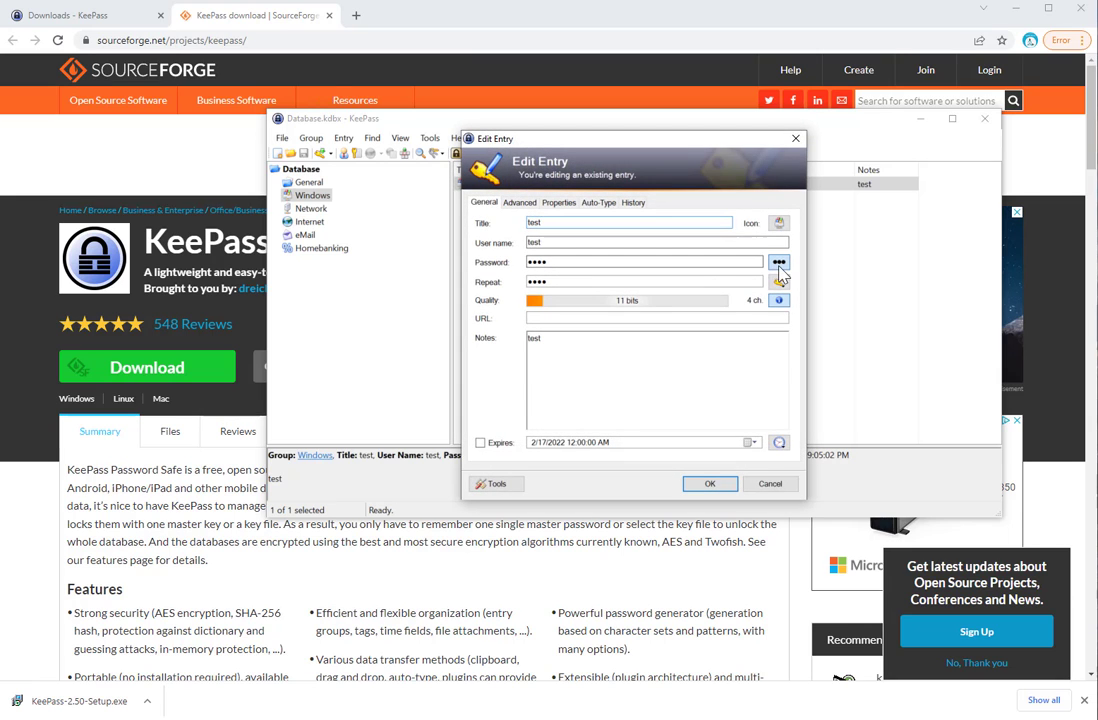
pyautogui.click(780, 263)
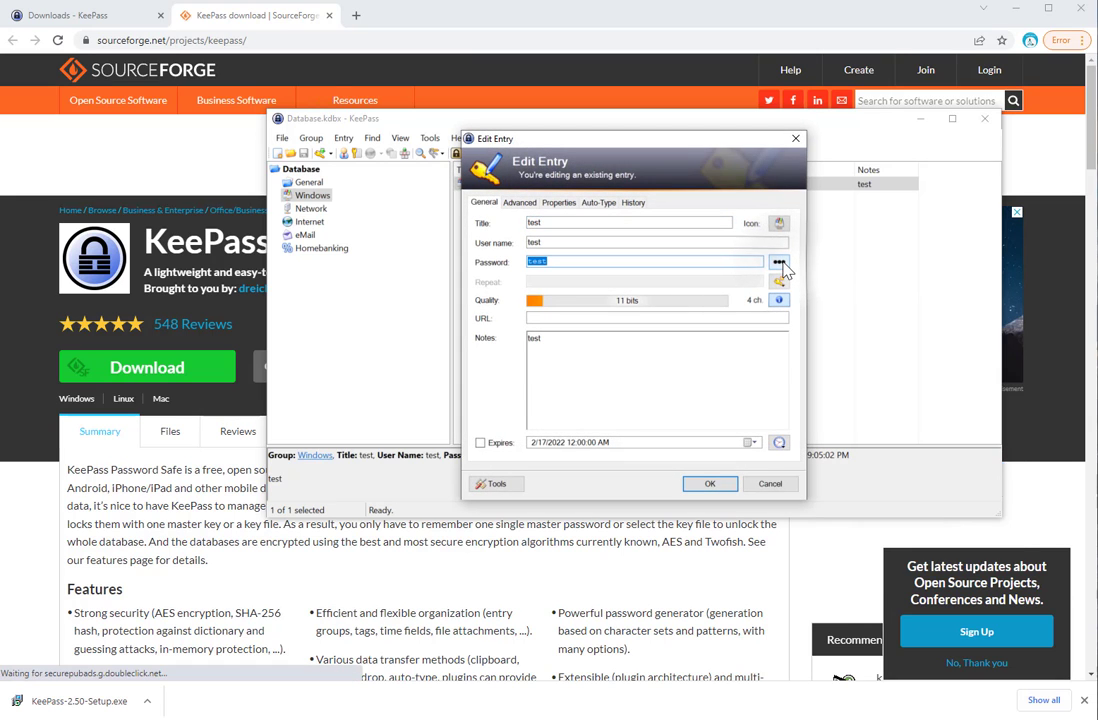
pyautogui.click(779, 262)
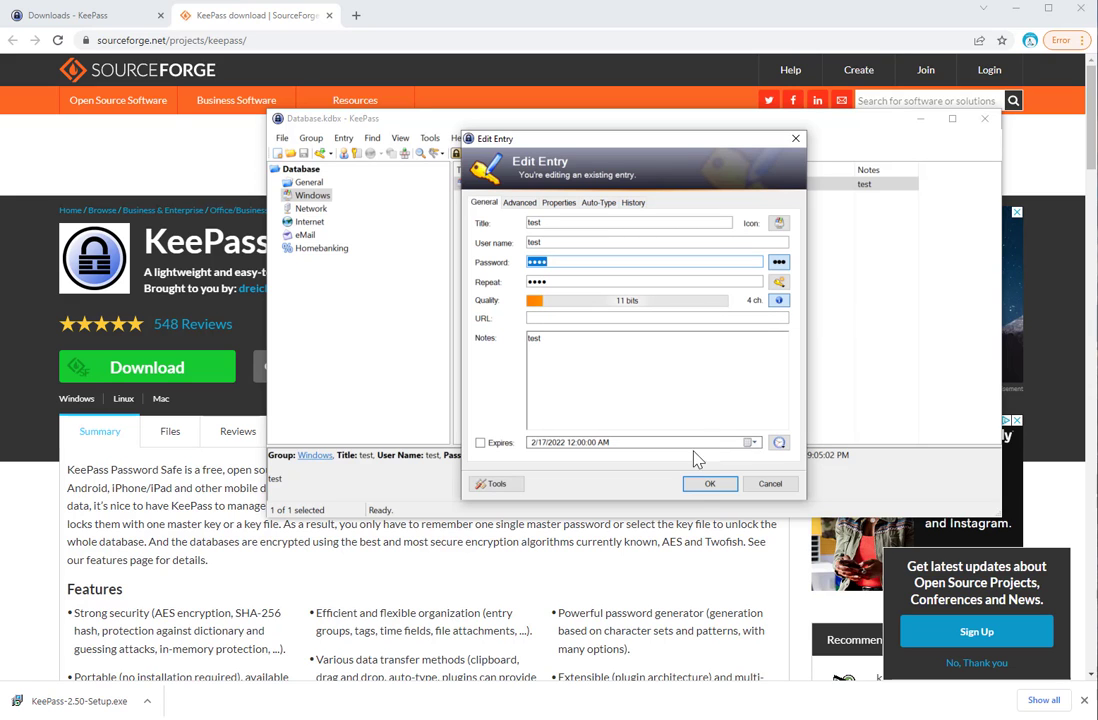
pyautogui.click(692, 484)
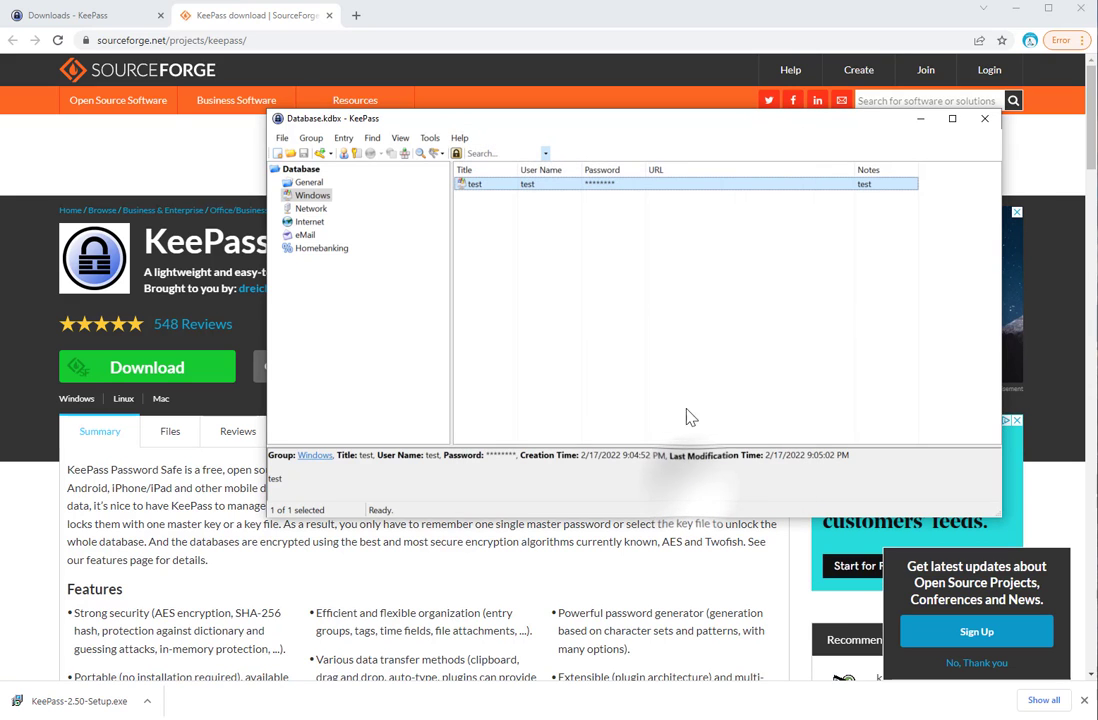